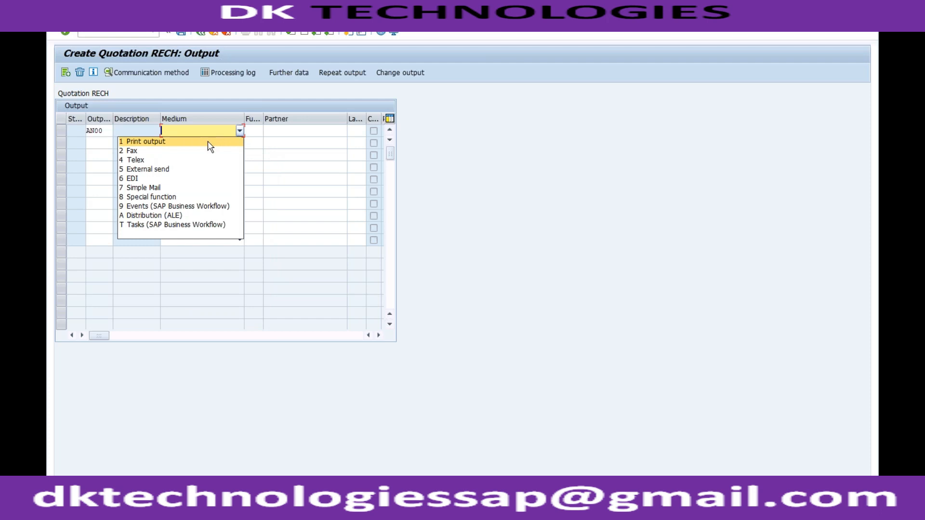
Complete the AN00 output line with medium 1 Print output, partner function SP and the sold-to customer's number as partner.
{"action": "left_click", "coordinate": [254, 130]}
{"action": "type", "text": "SP"}
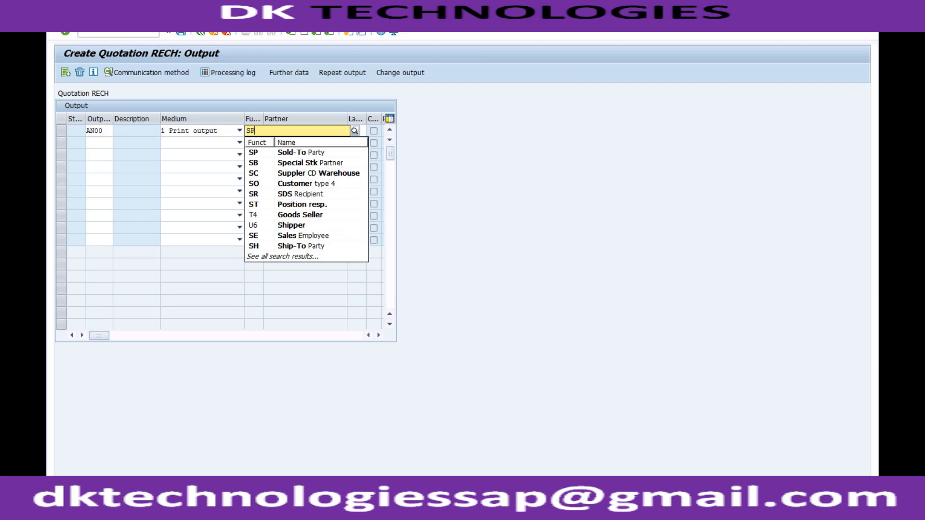
{"action": "key", "text": "Return"}
{"action": "left_click", "coordinate": [312, 130]}
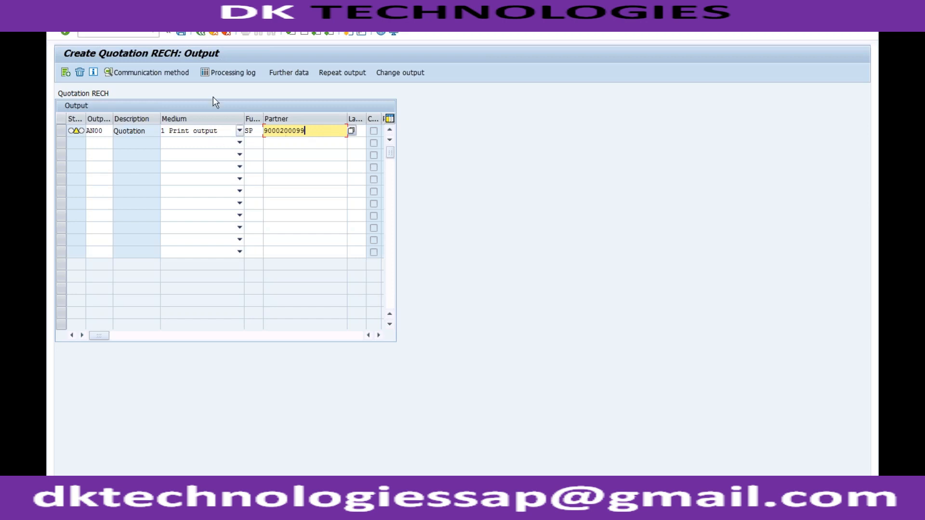
Set the logical destination to LP01 in the communication method of output AN00 and leave its print settings.
{"action": "left_click", "coordinate": [185, 72]}
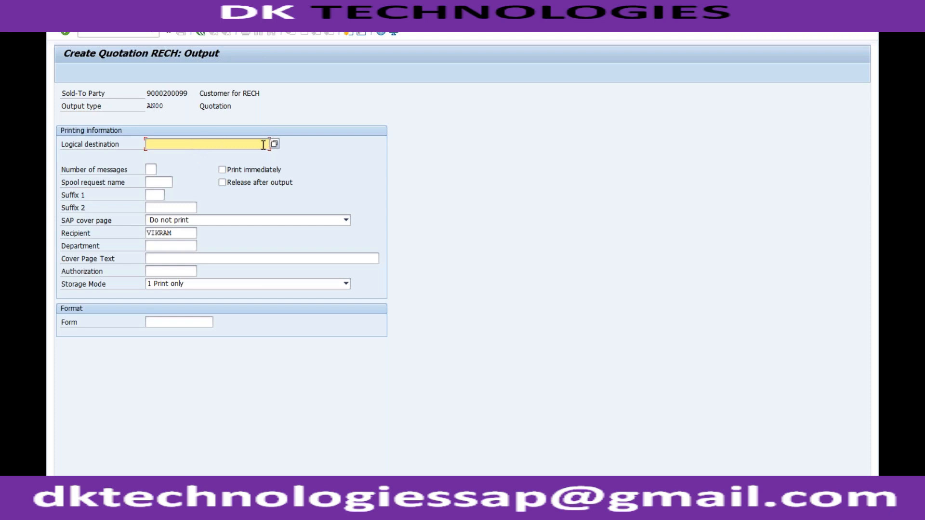
{"action": "type", "text": "1"}
{"action": "key", "text": "Return"}
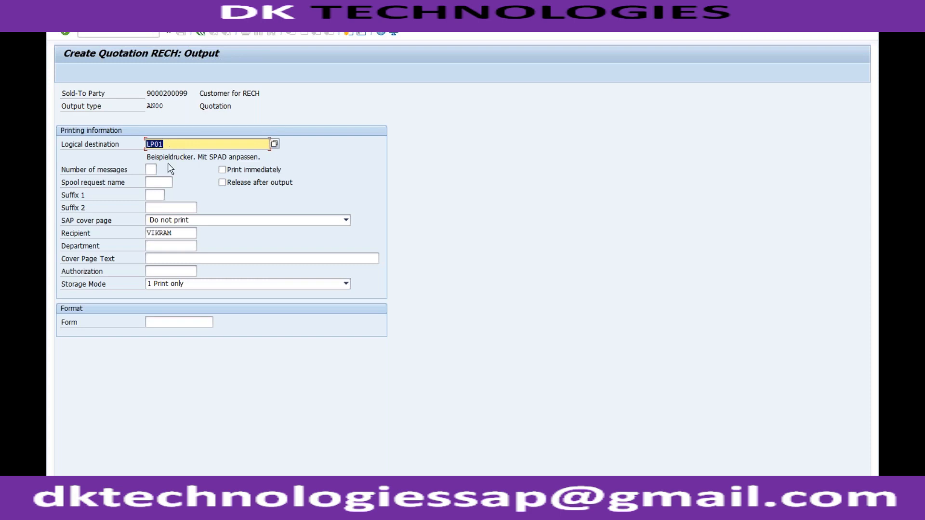
{"action": "left_click", "coordinate": [200, 31]}
Save the quotation, choosing to edit the incomplete document, and dismiss the Internet Explorer security warning.
{"action": "left_click", "coordinate": [183, 33]}
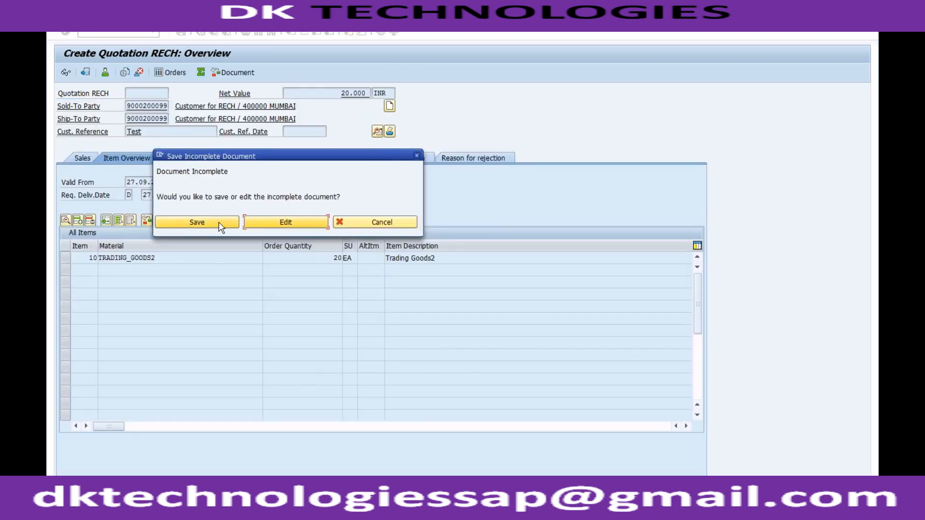
{"action": "left_click", "coordinate": [257, 226]}
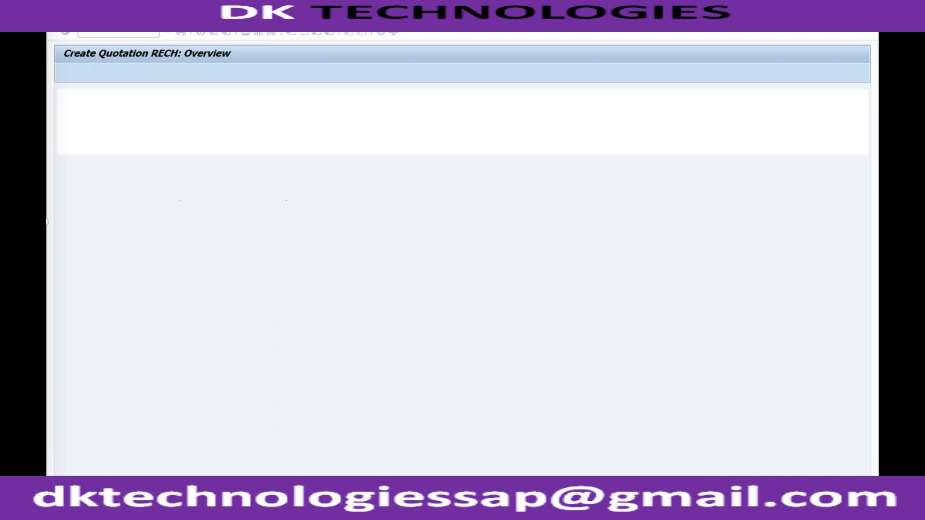
{"action": "left_click", "coordinate": [547, 176]}
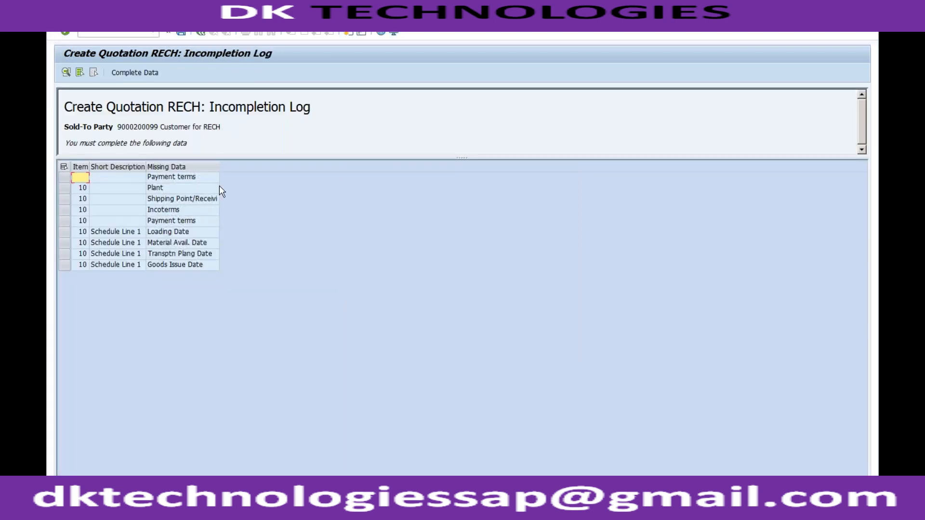
Open the missing header payment terms from the incompletion log, set them to 0001 and proceed with the remaining entries.
{"action": "left_click", "coordinate": [191, 179]}
{"action": "double_click", "coordinate": [191, 179]}
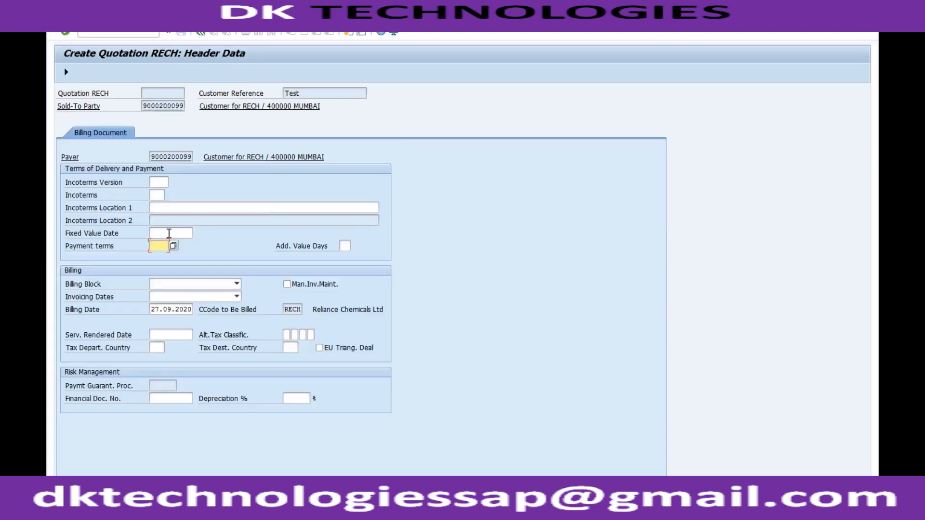
{"action": "type", "text": "0001"}
{"action": "key", "text": "Return"}
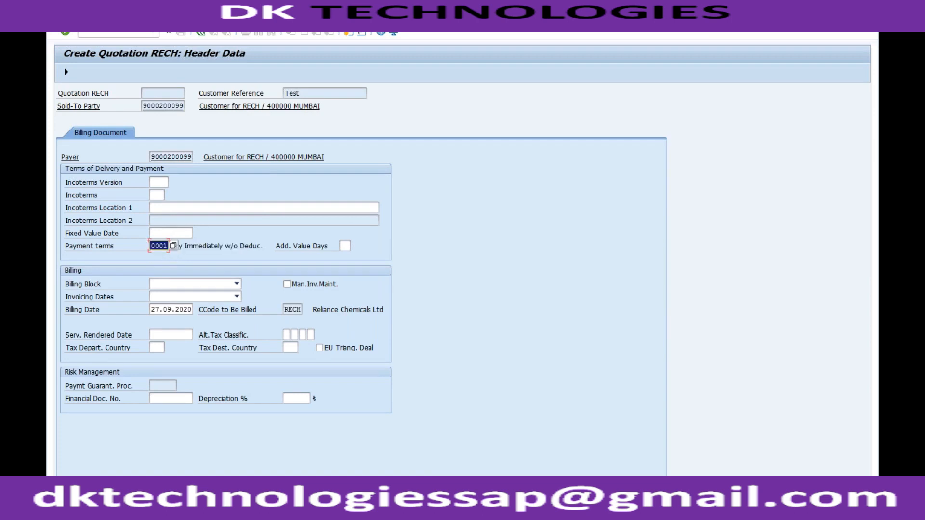
{"action": "left_click", "coordinate": [66, 72]}
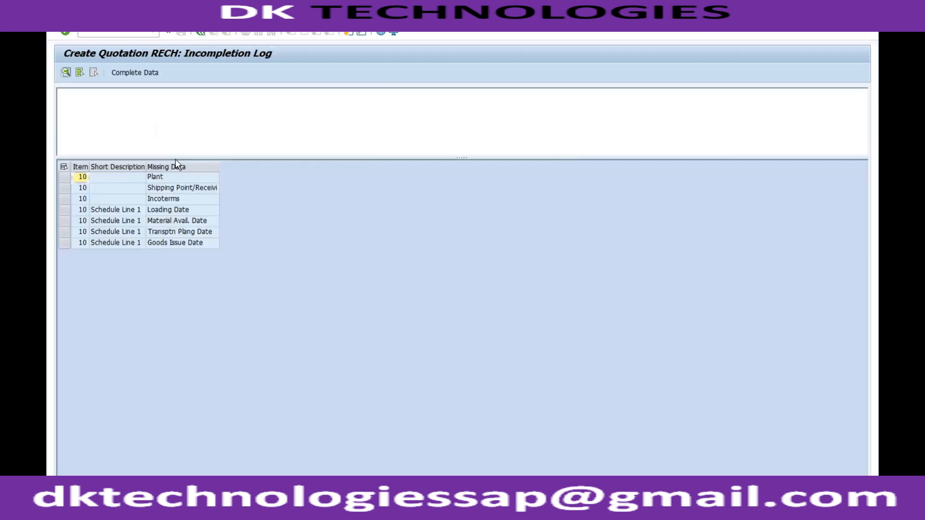
Fill in the missing plant for item 10 with a suggested entry and return to the incompletion log.
{"action": "double_click", "coordinate": [167, 178]}
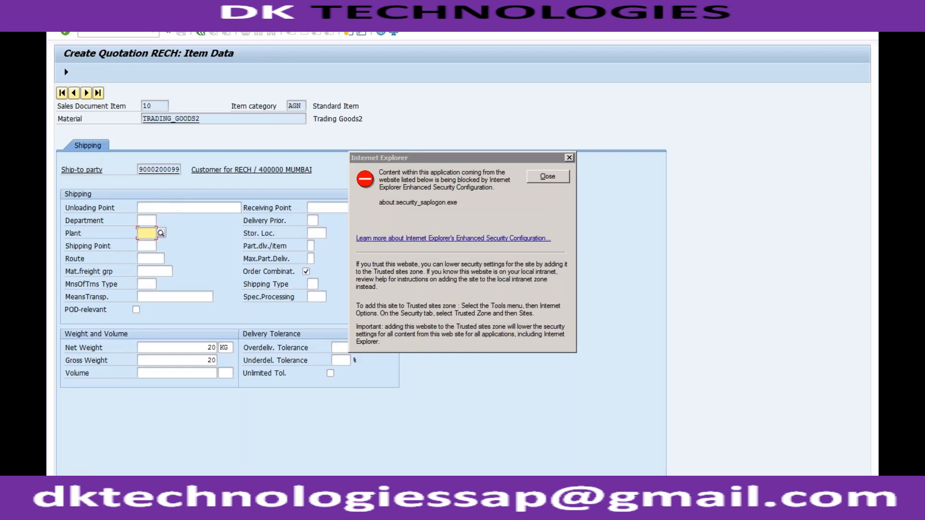
{"action": "key", "text": "Down"}
{"action": "key", "text": "Return"}
{"action": "left_click", "coordinate": [68, 73]}
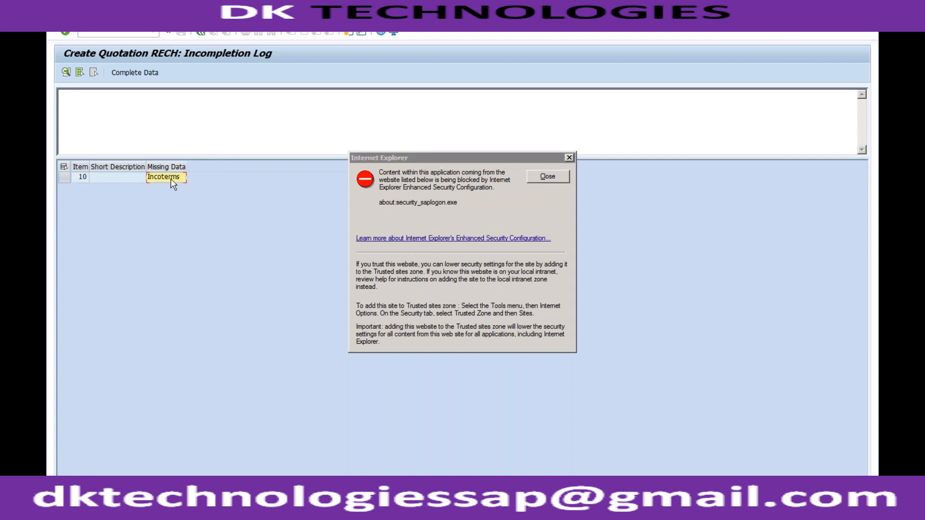
Set item 10's Incoterms to CFR with location 1 "test" and acknowledge the freight message.
{"action": "double_click", "coordinate": [171, 177]}
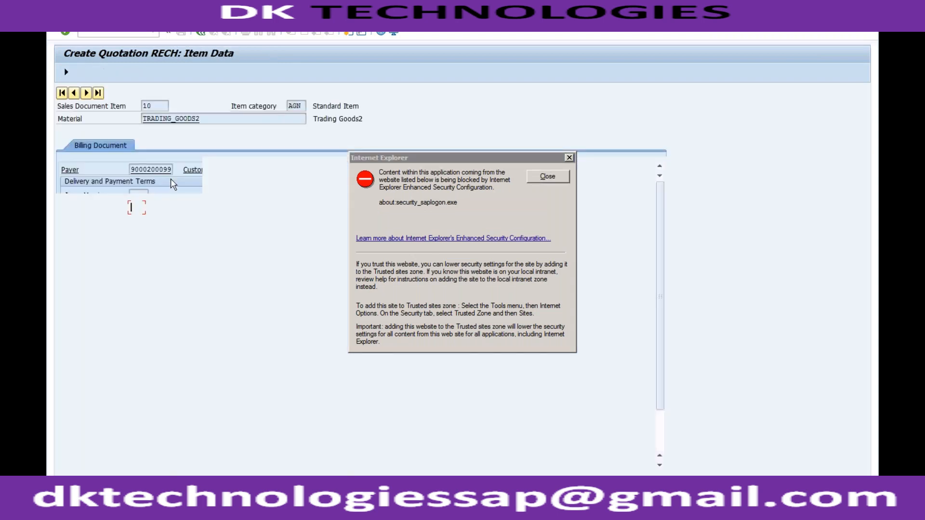
{"action": "type", "text": "CFR"}
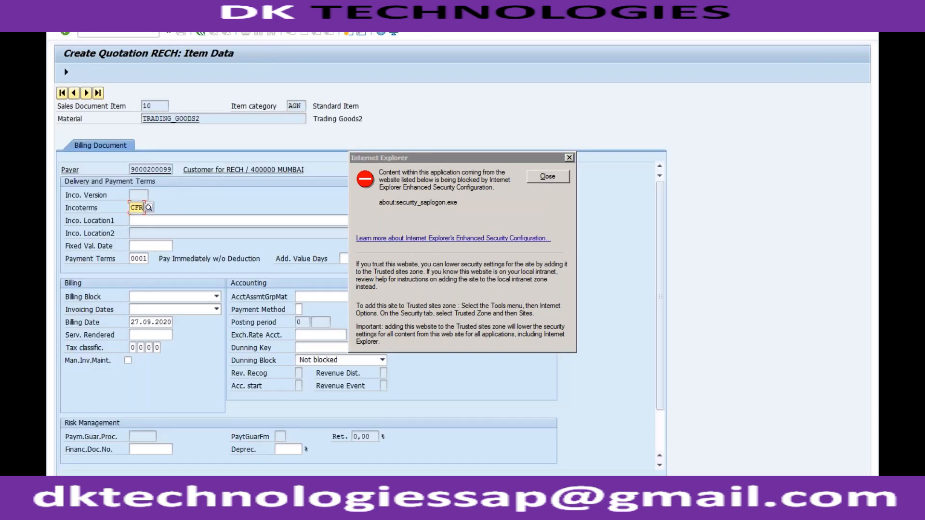
{"action": "key", "text": "Tab"}
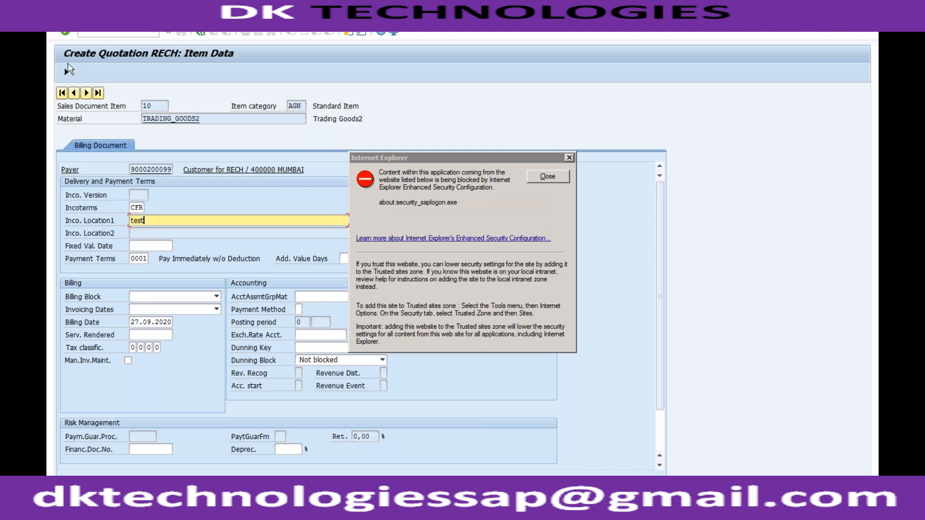
{"action": "key", "text": "Return"}
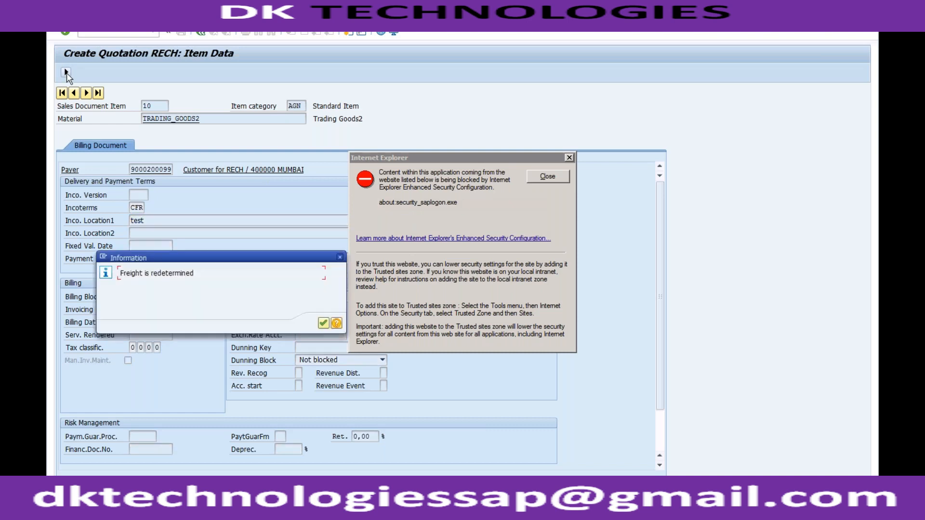
{"action": "left_click", "coordinate": [323, 324]}
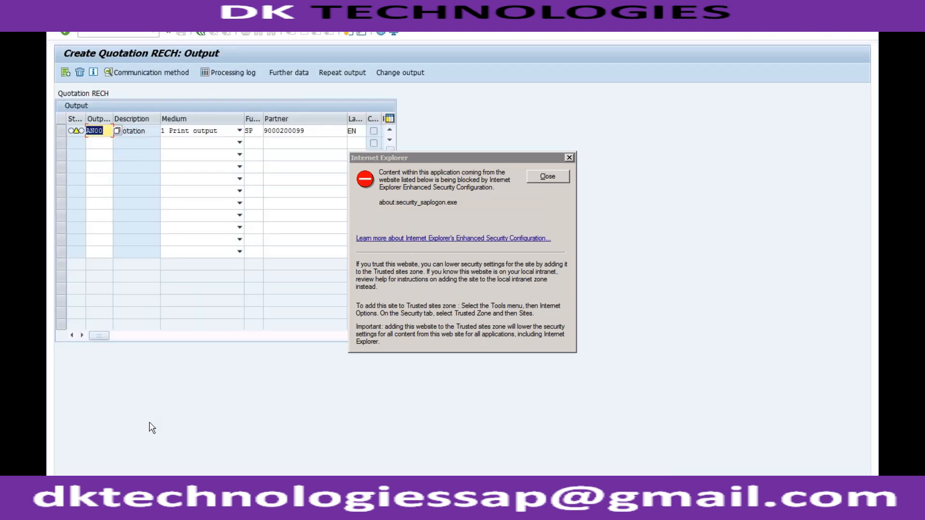
Leave the output screen and exit the quotation, saving its data.
{"action": "left_click", "coordinate": [201, 33]}
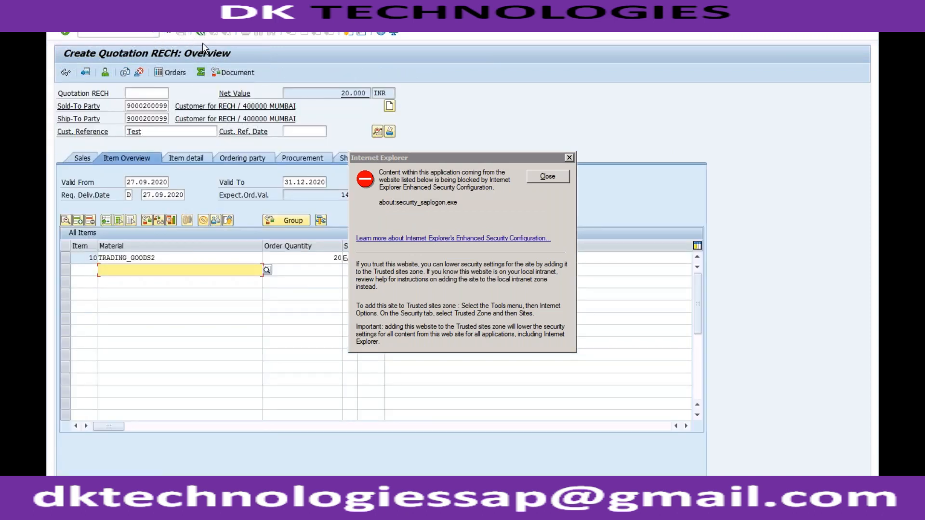
{"action": "left_click", "coordinate": [201, 34]}
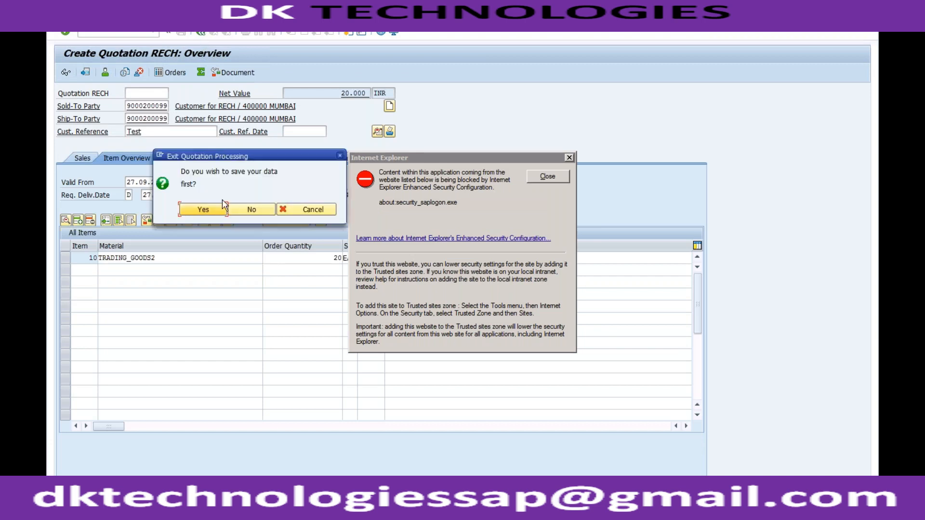
{"action": "left_click", "coordinate": [203, 210]}
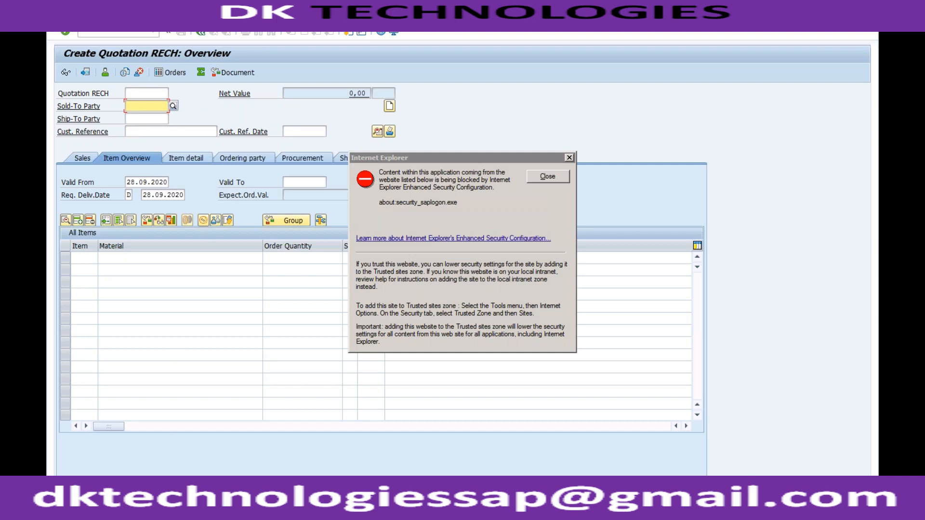
Display the saved quotation and request a print preview of its header output.
{"action": "left_click", "coordinate": [90, 17]}
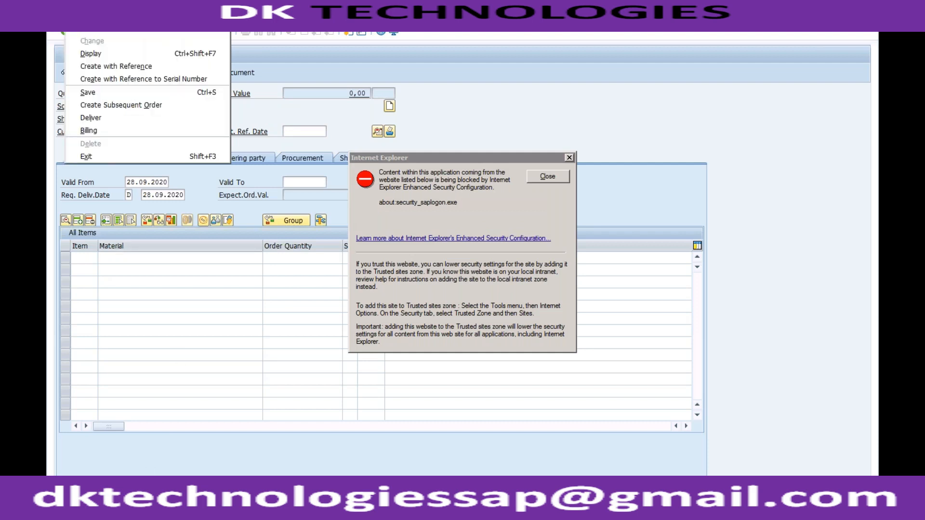
{"action": "left_click", "coordinate": [90, 53]}
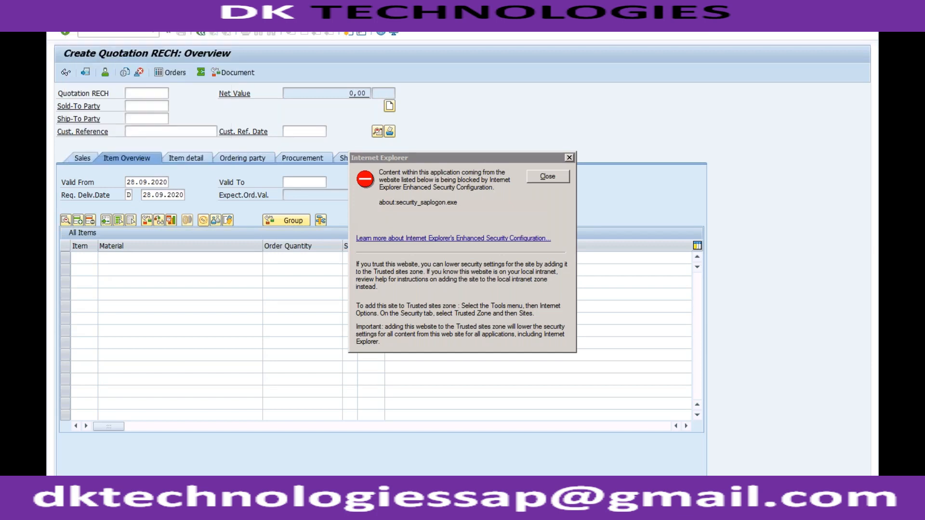
{"action": "left_click", "coordinate": [191, 17]}
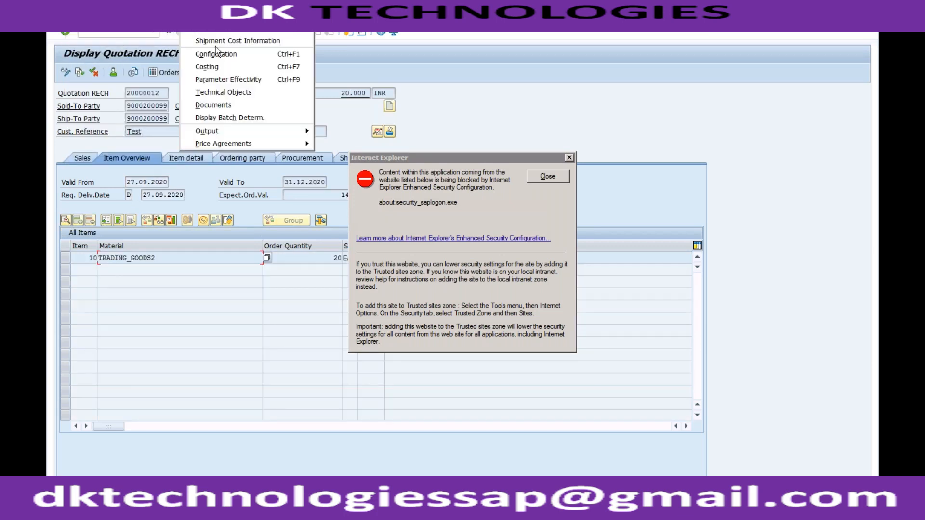
{"action": "mouse_move", "coordinate": [251, 132]}
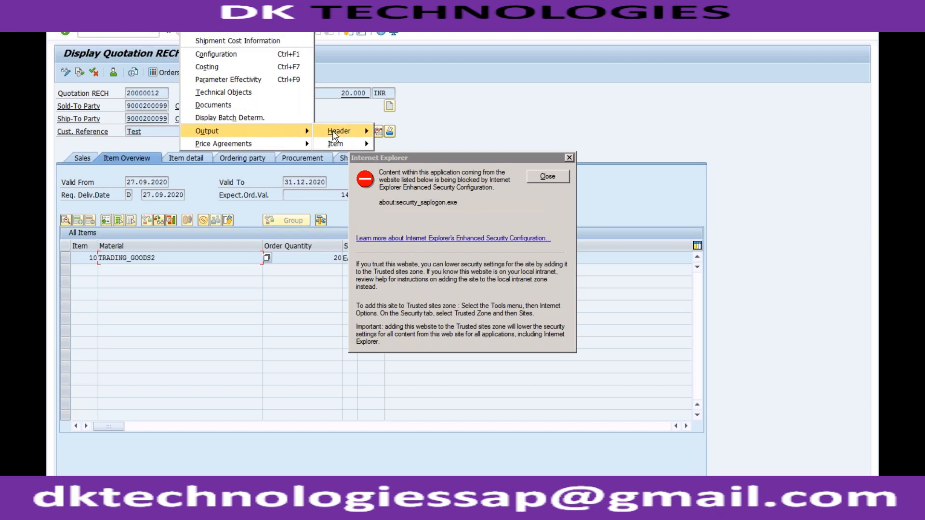
{"action": "mouse_move", "coordinate": [335, 136]}
{"action": "left_click", "coordinate": [403, 143]}
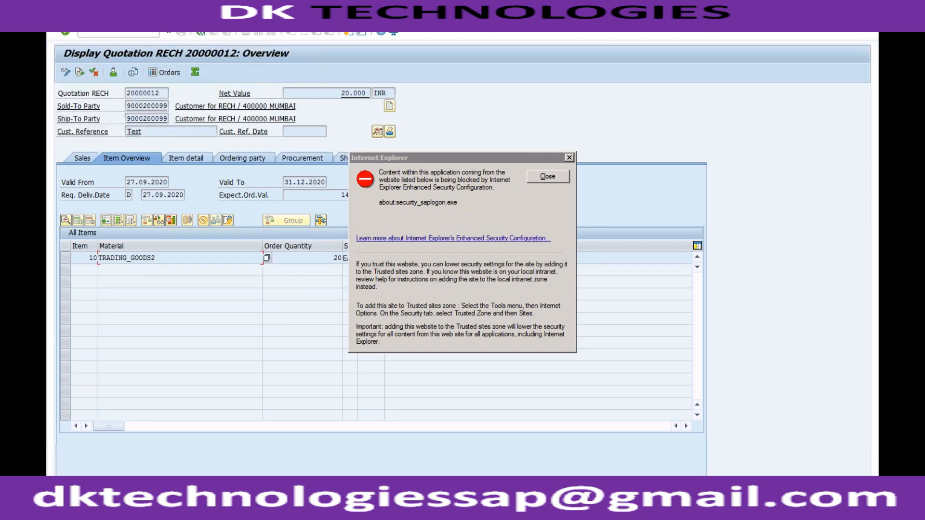
Dismiss both Internet Explorer security warnings covering the displayed quotation.
{"action": "left_click_drag", "start_coordinate": [415, 161], "coordinate": [392, 231]}
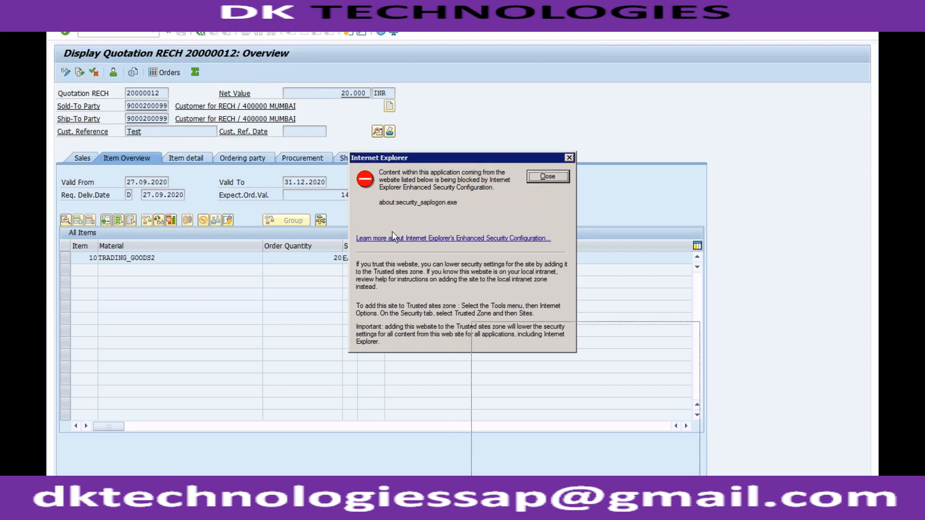
{"action": "left_click", "coordinate": [232, 76]}
{"action": "left_click", "coordinate": [194, 20]}
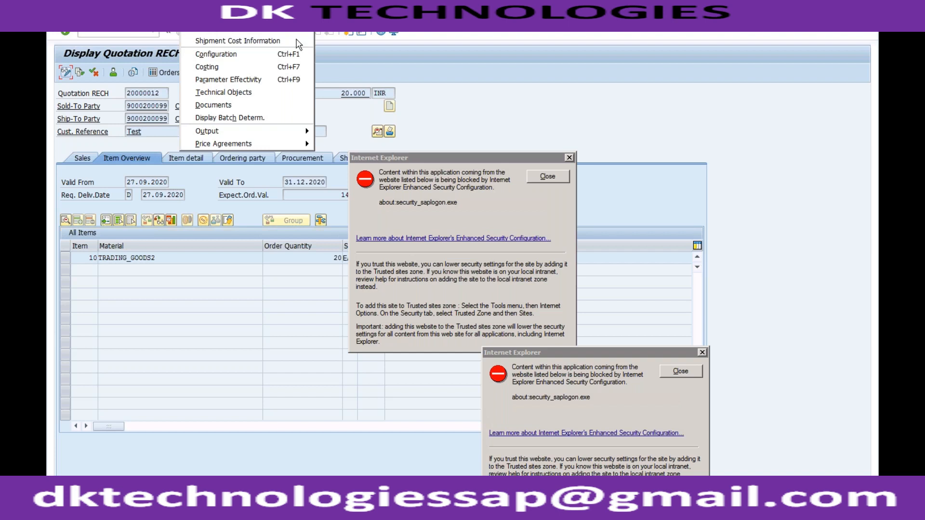
{"action": "left_click", "coordinate": [546, 178]}
{"action": "left_click", "coordinate": [547, 178]}
{"action": "left_click_drag", "start_coordinate": [617, 351], "coordinate": [472, 235]}
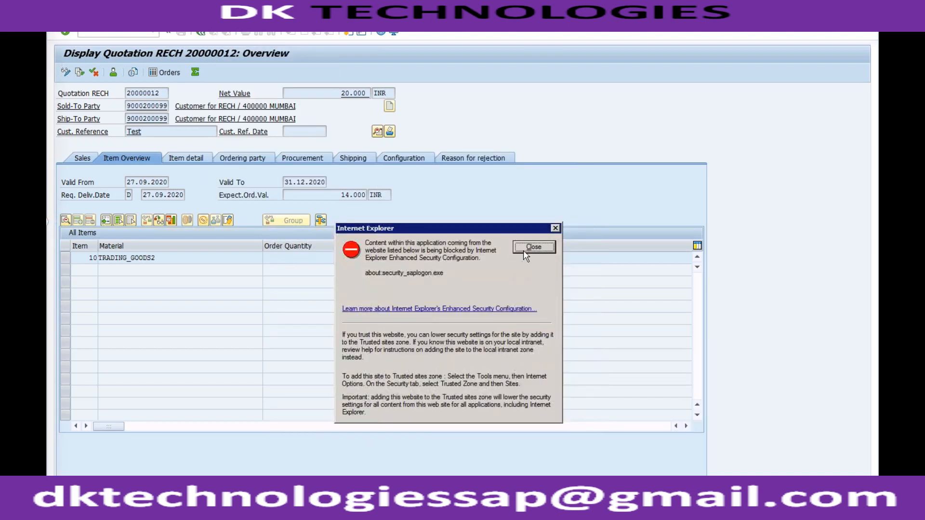
{"action": "left_click", "coordinate": [525, 247]}
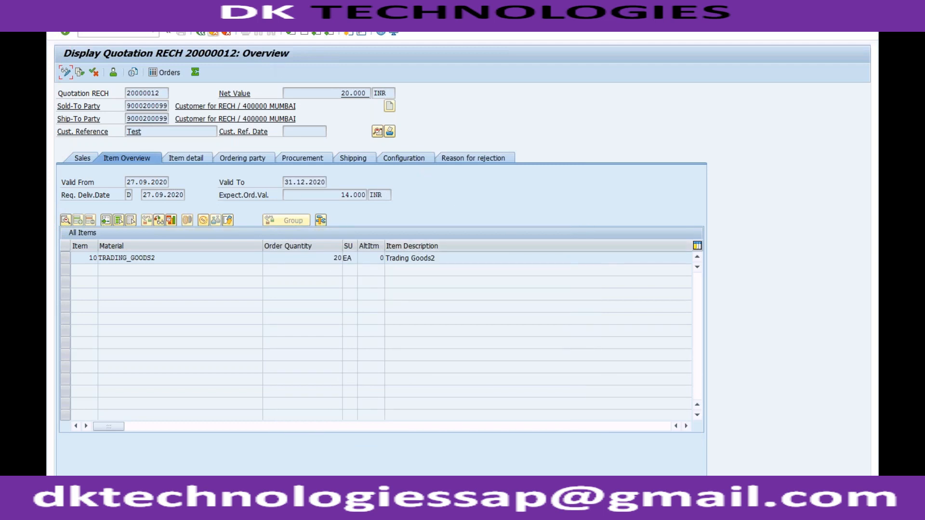
Open the quotation's header output, check the print settings of output AN00, and return to the overview.
{"action": "left_click", "coordinate": [202, 20]}
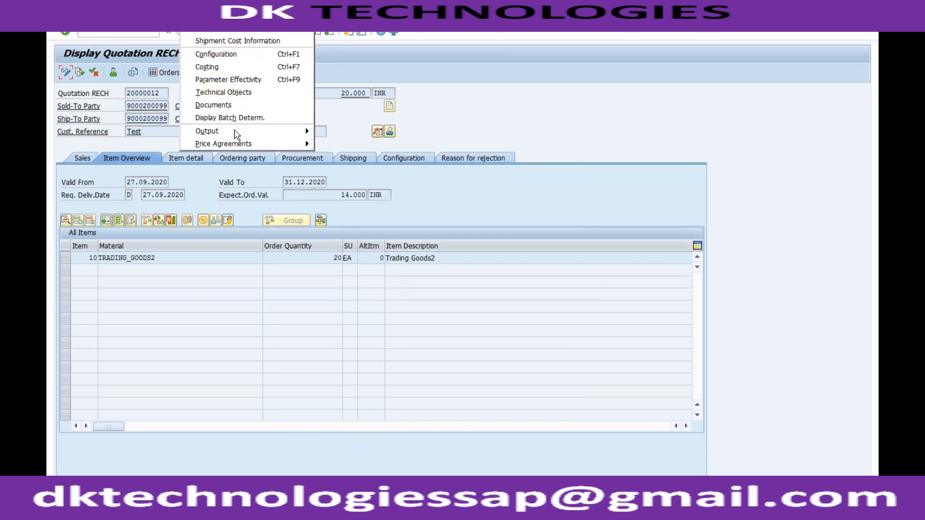
{"action": "mouse_move", "coordinate": [233, 131]}
{"action": "mouse_move", "coordinate": [340, 131]}
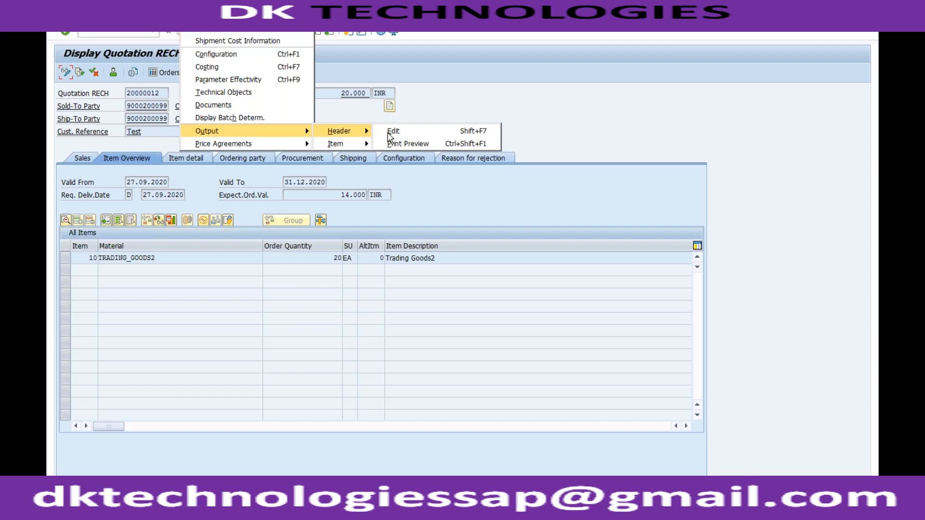
{"action": "left_click", "coordinate": [394, 132]}
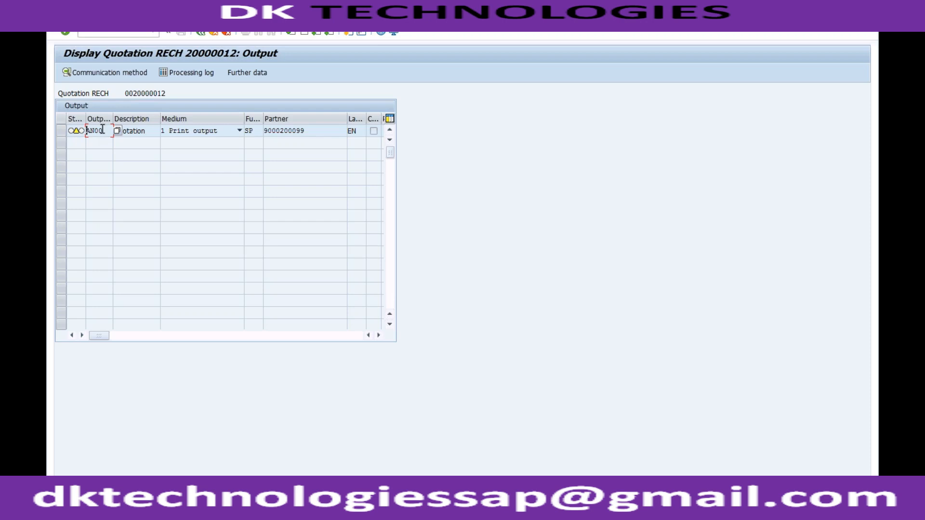
{"action": "double_click", "coordinate": [77, 131]}
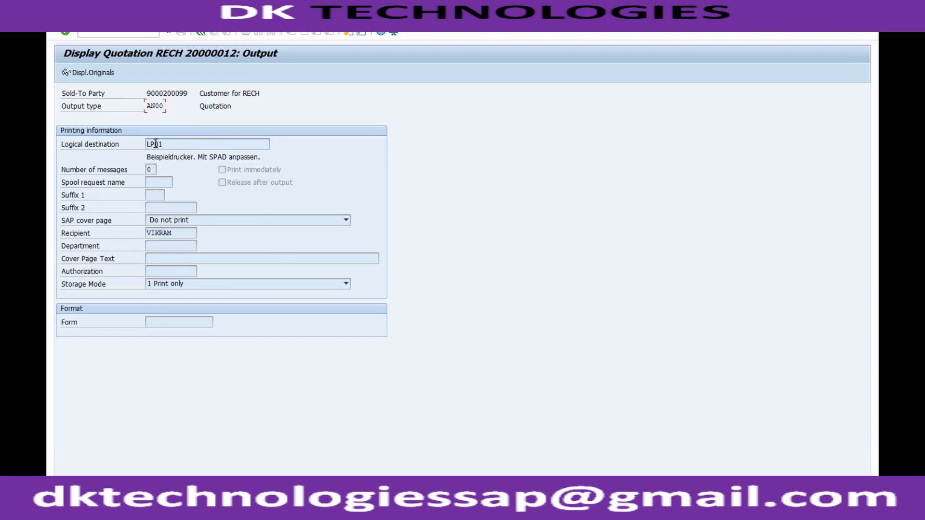
{"action": "left_click", "coordinate": [200, 34]}
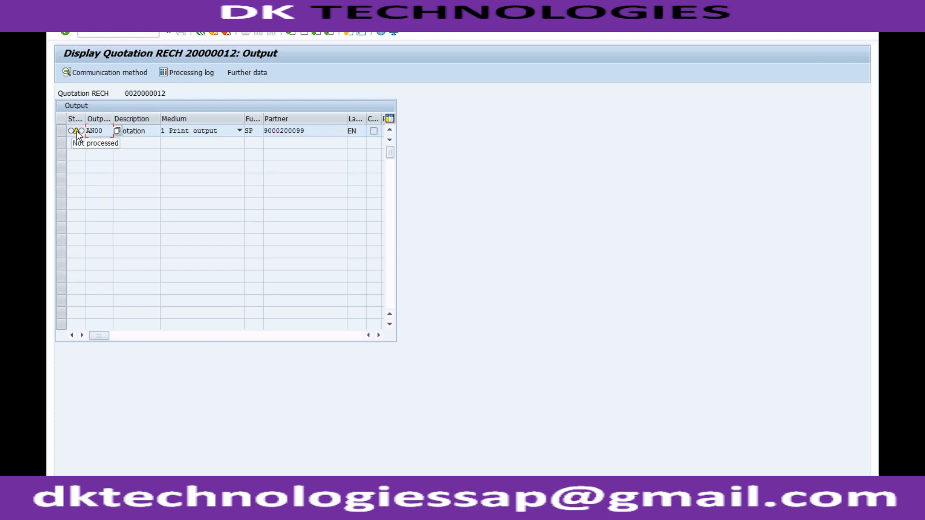
{"action": "left_click", "coordinate": [201, 32]}
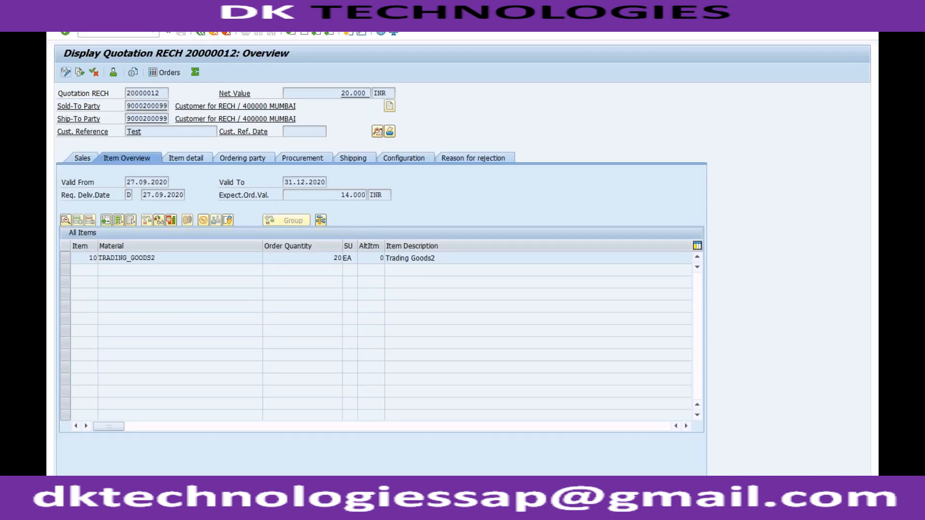
Switch the quotation to change mode and open its header output for editing.
{"action": "left_click", "coordinate": [65, 72]}
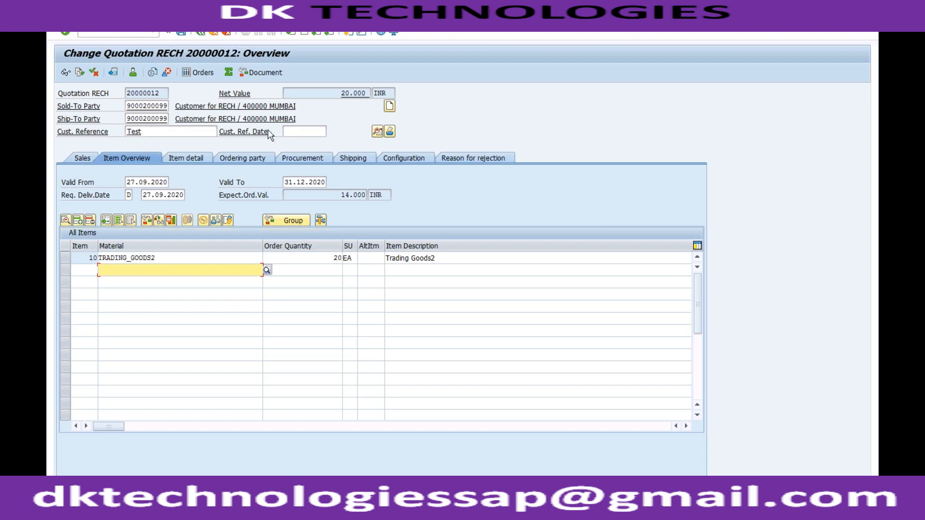
{"action": "left_click", "coordinate": [192, 19]}
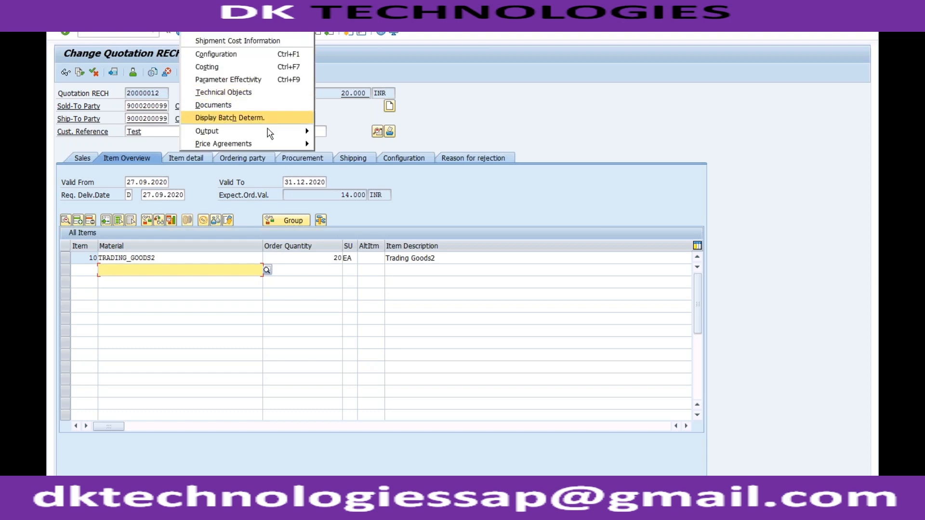
{"action": "mouse_move", "coordinate": [301, 131]}
{"action": "mouse_move", "coordinate": [347, 131]}
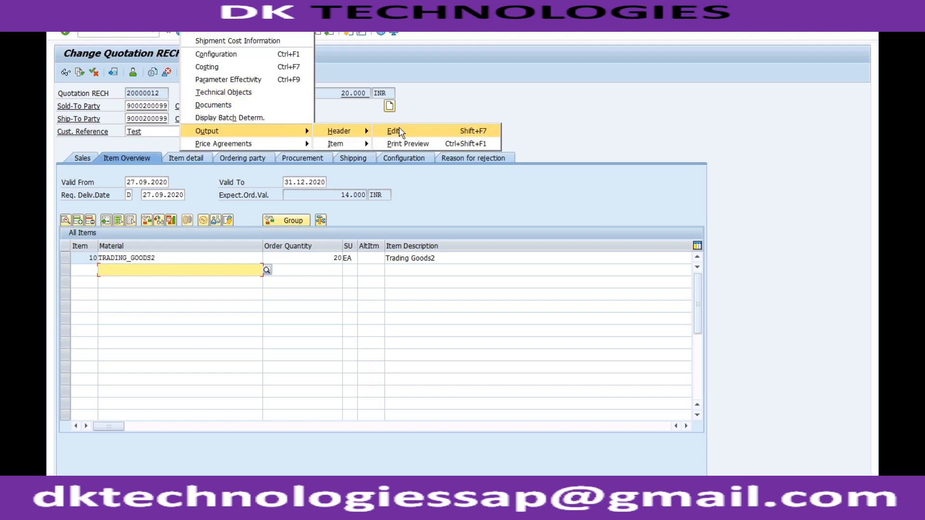
{"action": "left_click", "coordinate": [394, 130]}
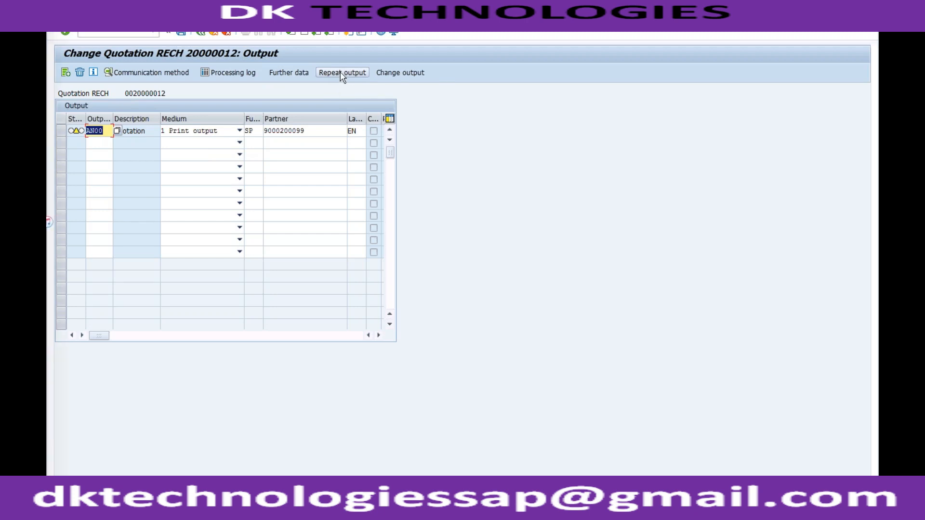
Try to repeat output AN00 of the quotation.
{"action": "left_click", "coordinate": [62, 133]}
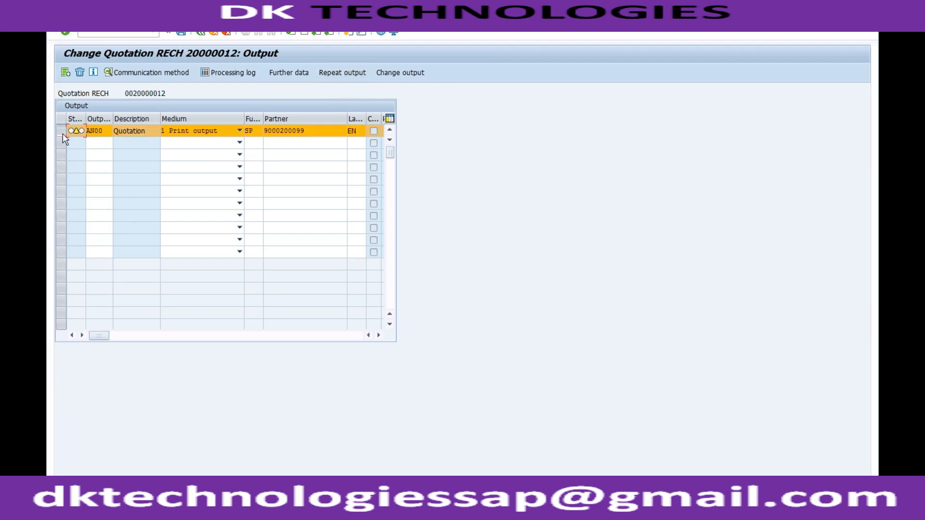
{"action": "left_click", "coordinate": [343, 72]}
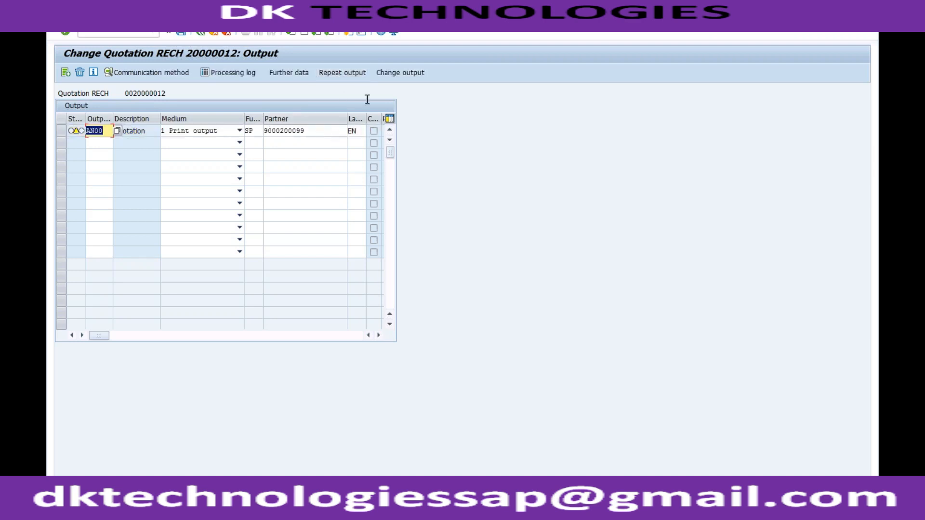
{"action": "left_click", "coordinate": [327, 129]}
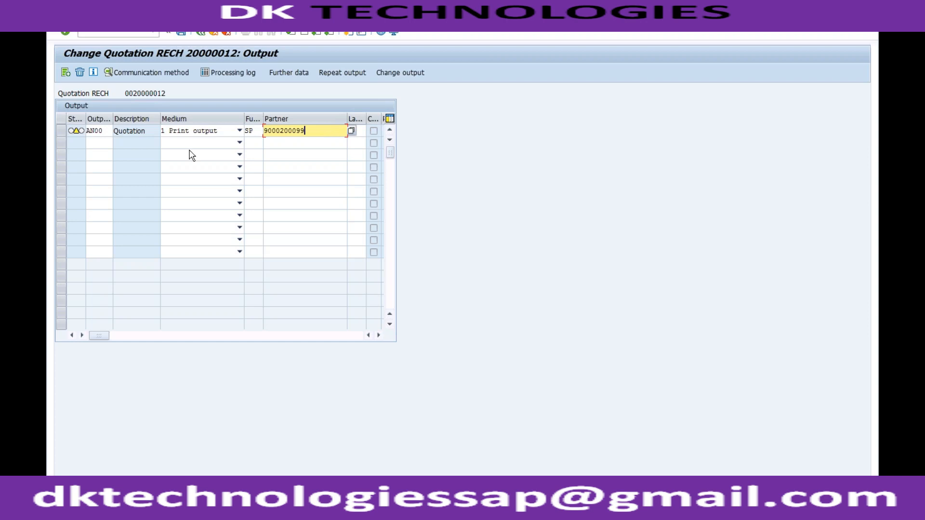
{"action": "left_click", "coordinate": [107, 131]}
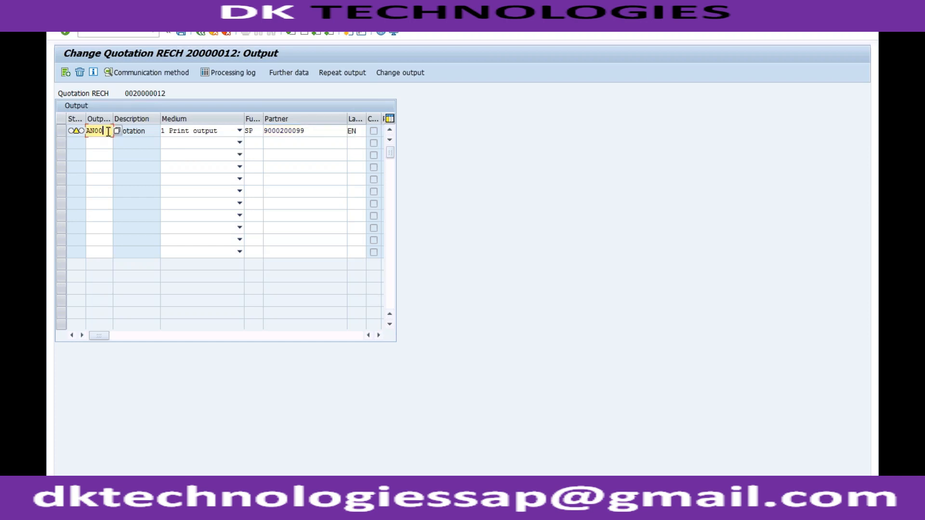
{"action": "double_click", "coordinate": [108, 131]}
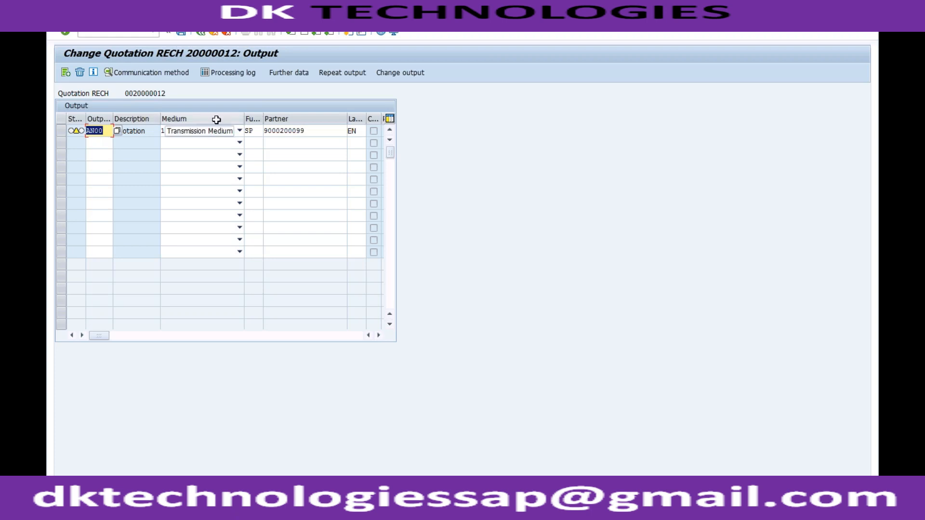
{"action": "left_click", "coordinate": [391, 183]}
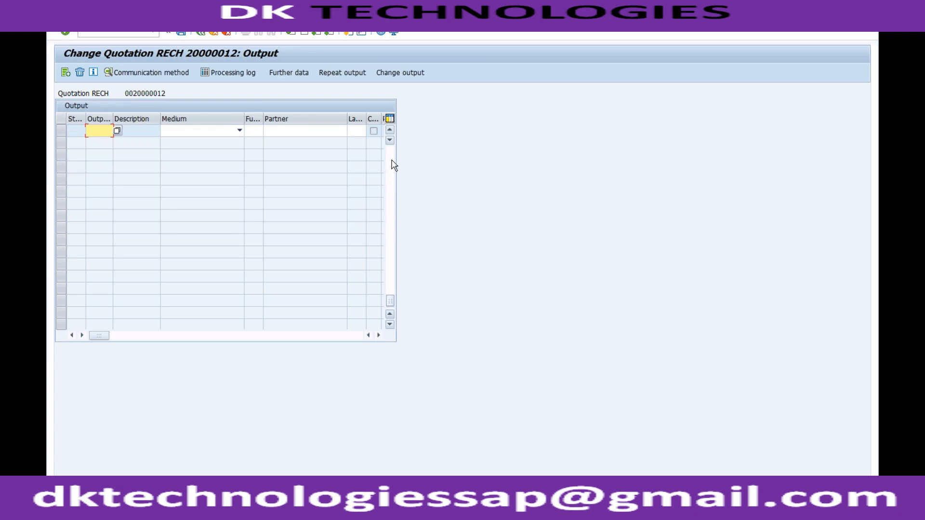
{"action": "left_click", "coordinate": [391, 162]}
Examine the print settings of output AN00 and the remaining columns of its row in the output list.
{"action": "double_click", "coordinate": [330, 131]}
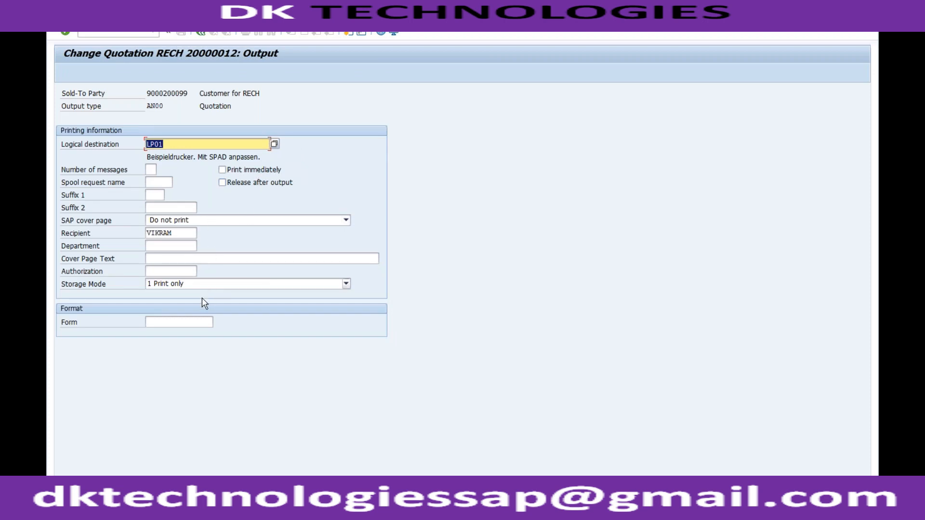
{"action": "left_click", "coordinate": [188, 323]}
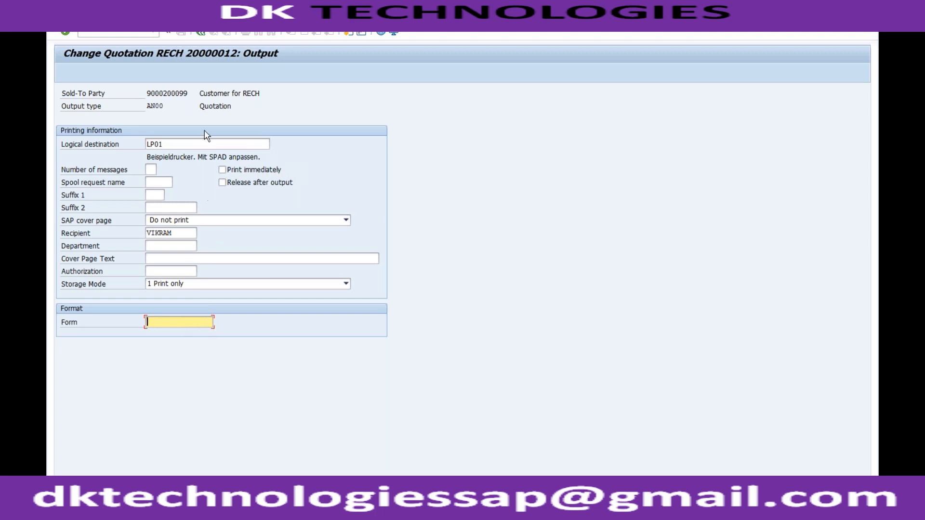
{"action": "left_click", "coordinate": [201, 33]}
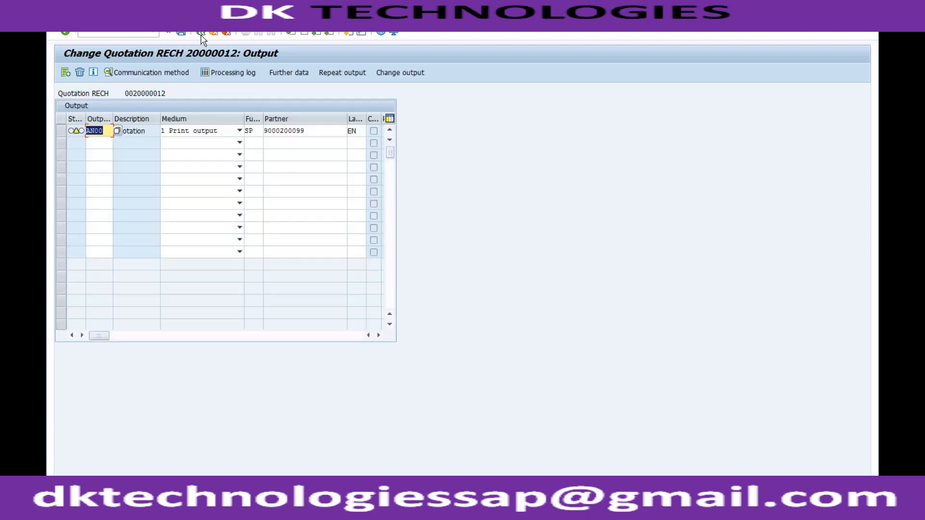
{"action": "left_click", "coordinate": [379, 335]}
{"action": "left_click", "coordinate": [379, 335]}
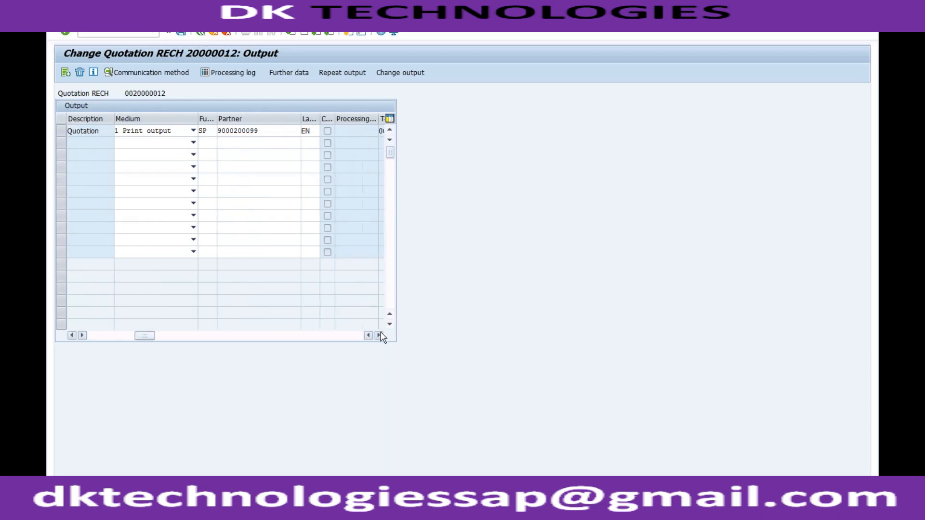
{"action": "left_click", "coordinate": [380, 335]}
{"action": "left_click", "coordinate": [379, 335]}
{"action": "left_click_drag", "start_coordinate": [239, 336], "coordinate": [83, 334]}
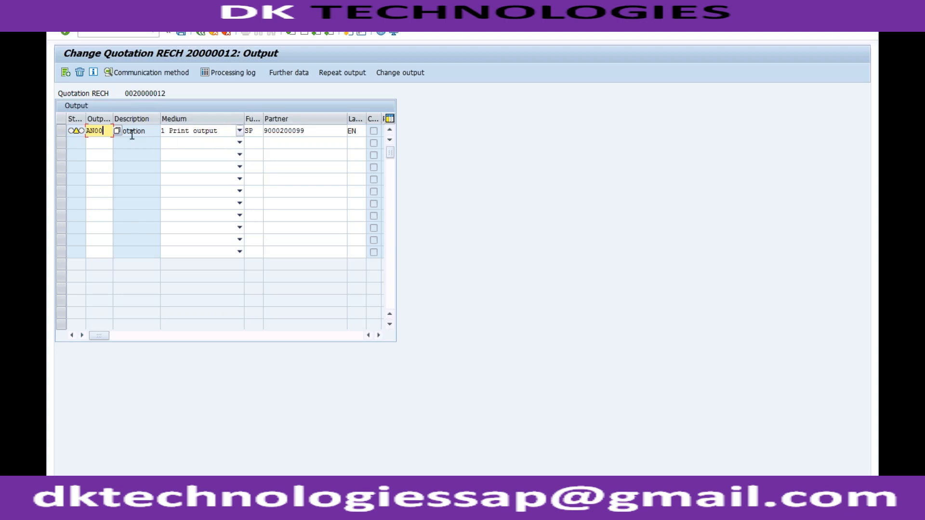
Enable immediate printing in the print settings of output AN00 and return to the output list.
{"action": "double_click", "coordinate": [74, 131]}
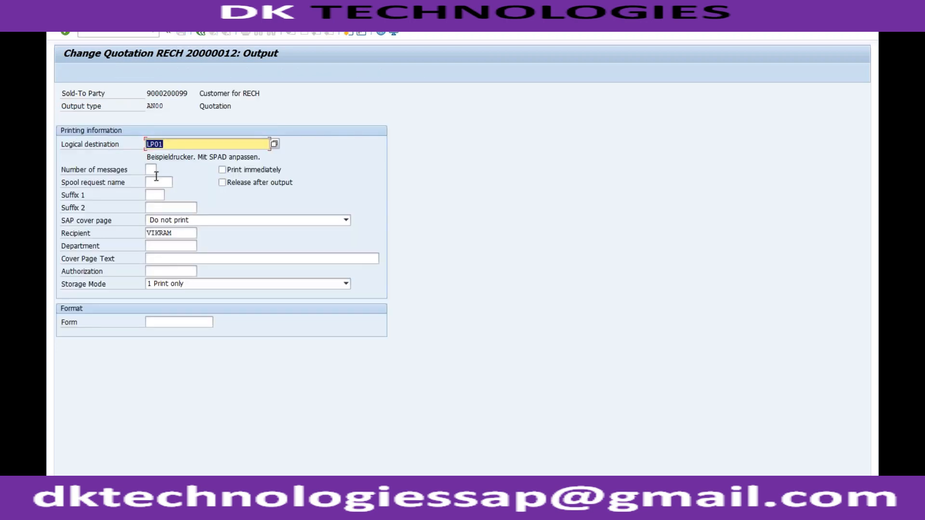
{"action": "left_click", "coordinate": [222, 170]}
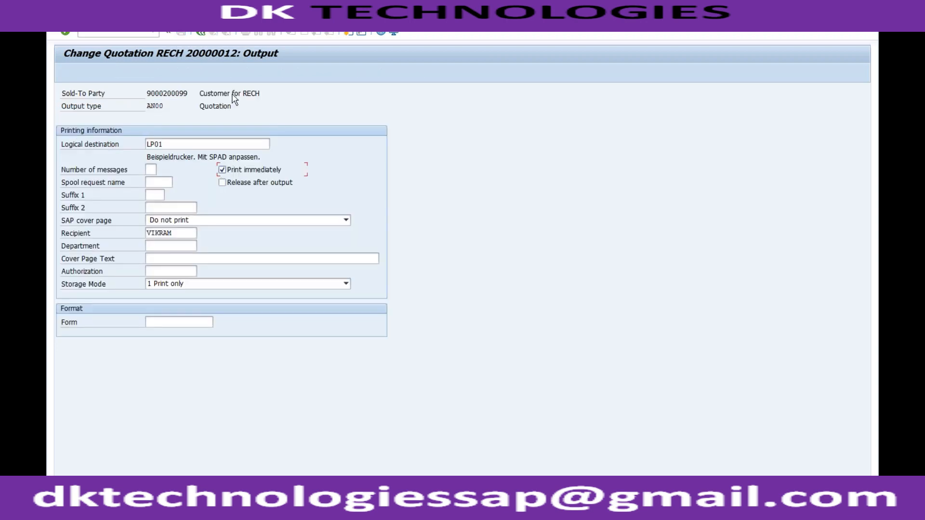
{"action": "left_click", "coordinate": [200, 33]}
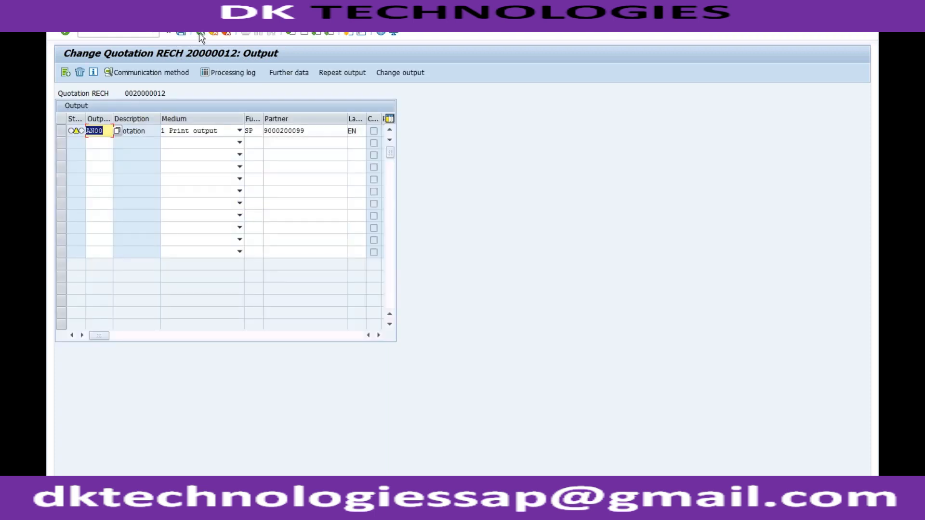
Reopen the print settings of output AN00 and place the cursor in the Form field.
{"action": "left_click", "coordinate": [319, 129]}
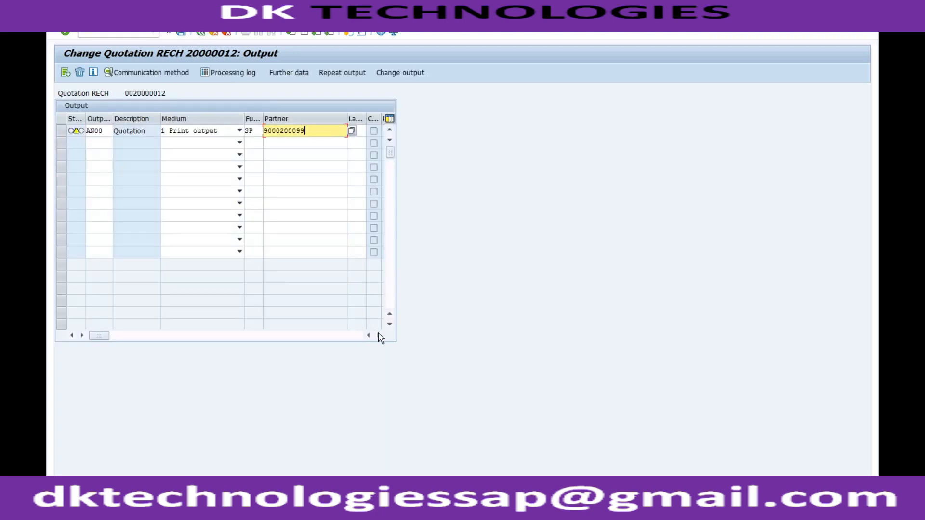
{"action": "left_click", "coordinate": [285, 130]}
{"action": "double_click", "coordinate": [284, 131]}
{"action": "left_click", "coordinate": [171, 322]}
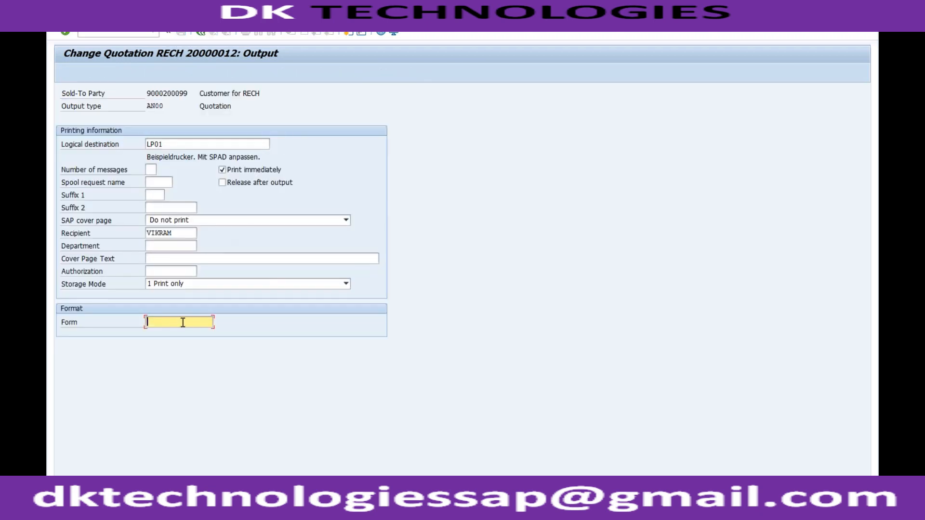
Switch to the output types configuration session and display the processing routines of output type AN00 only.
{"action": "left_click", "coordinate": [192, 508]}
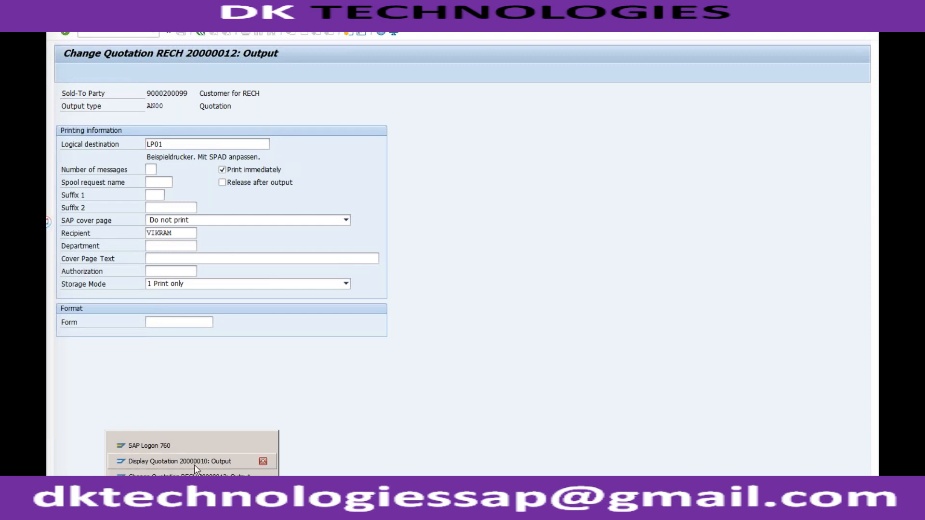
{"action": "left_click", "coordinate": [192, 492]}
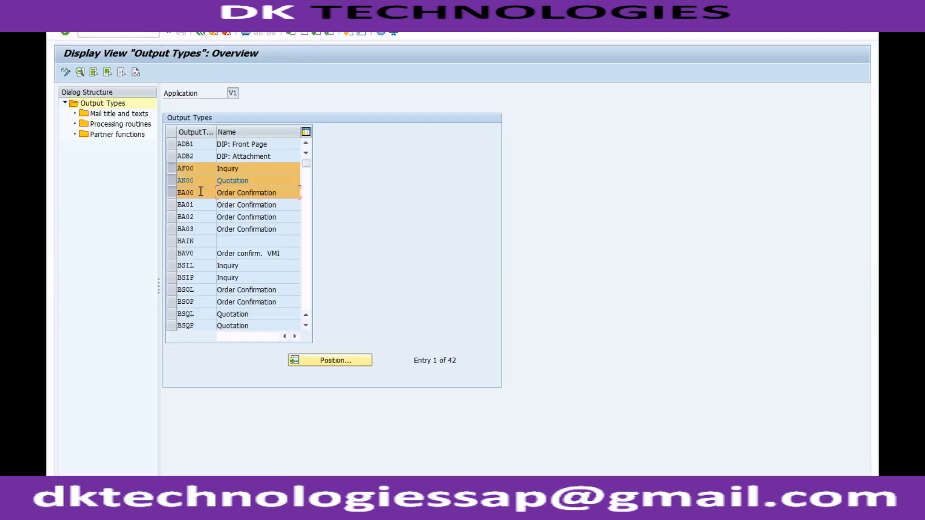
{"action": "left_click", "coordinate": [173, 182]}
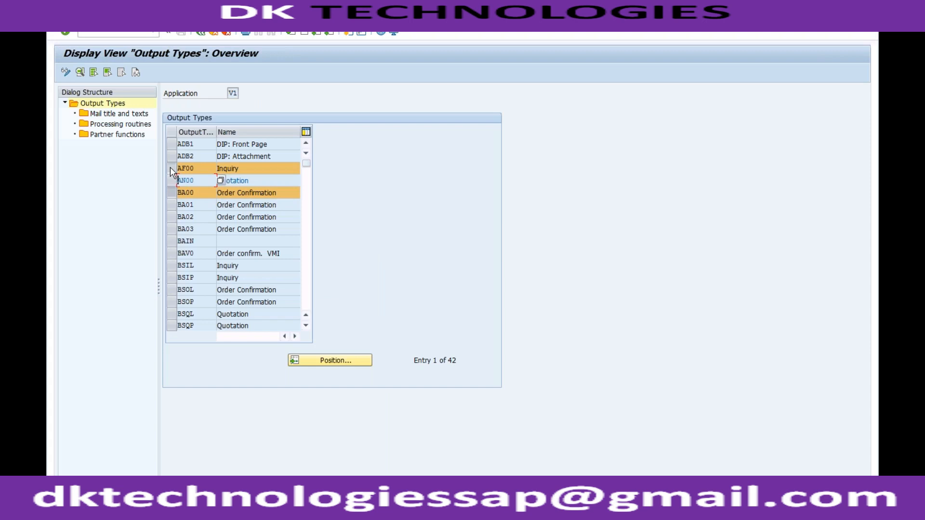
{"action": "left_click", "coordinate": [171, 168]}
{"action": "left_click", "coordinate": [173, 193]}
{"action": "left_click", "coordinate": [172, 181]}
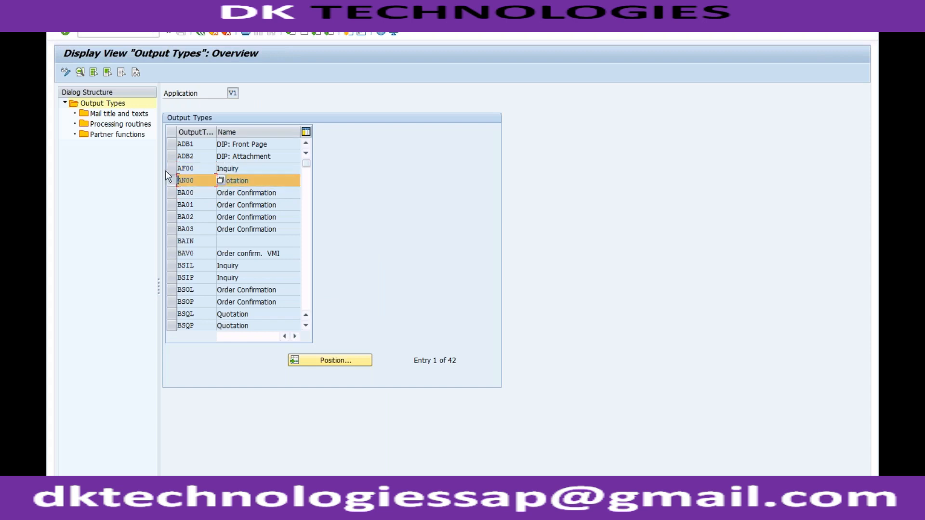
{"action": "left_click", "coordinate": [126, 125]}
{"action": "double_click", "coordinate": [126, 126]}
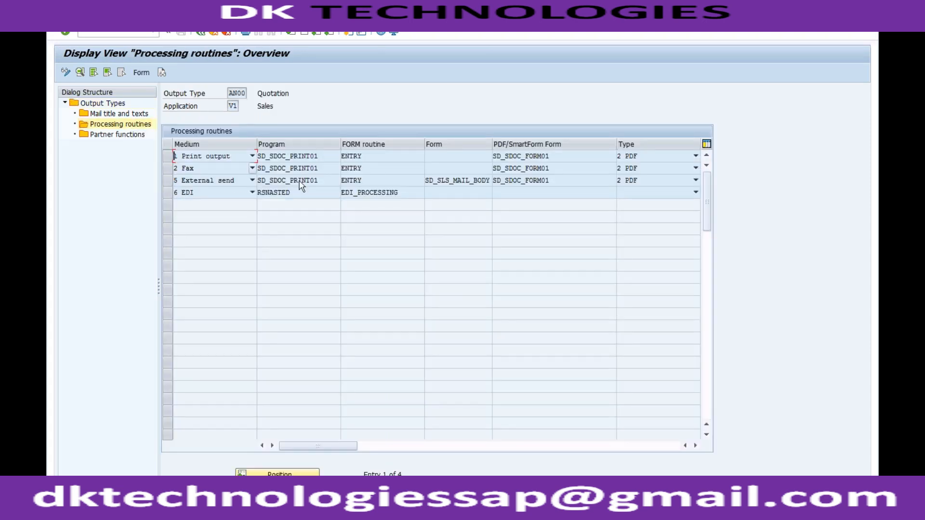
Copy the print output's PDF form name SD_SDOC_FORM01 into the Form field of the quotation's output AN00.
{"action": "left_click_drag", "start_coordinate": [551, 155], "coordinate": [492, 154]}
{"action": "key", "text": "ctrl+c"}
{"action": "left_click", "coordinate": [492, 154]}
{"action": "left_click", "coordinate": [192, 511]}
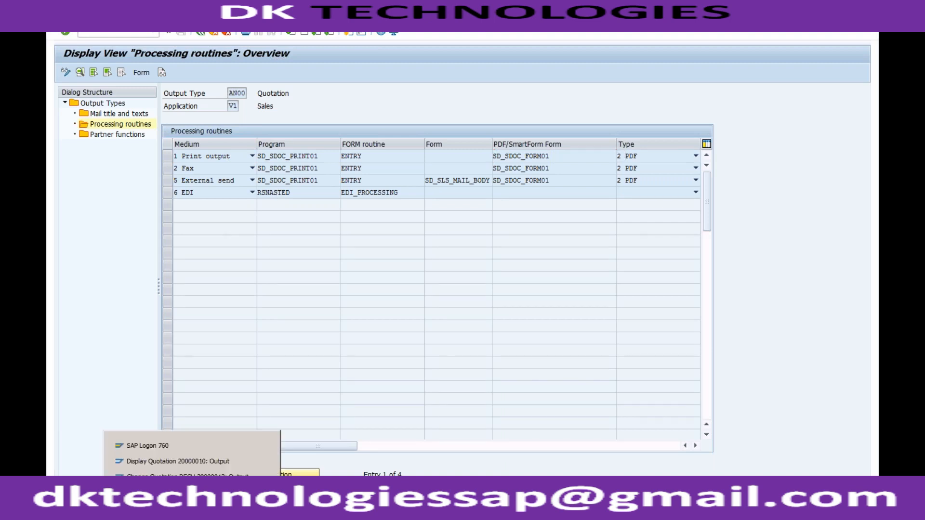
{"action": "left_click", "coordinate": [188, 475]}
{"action": "key", "text": "ctrl+v"}
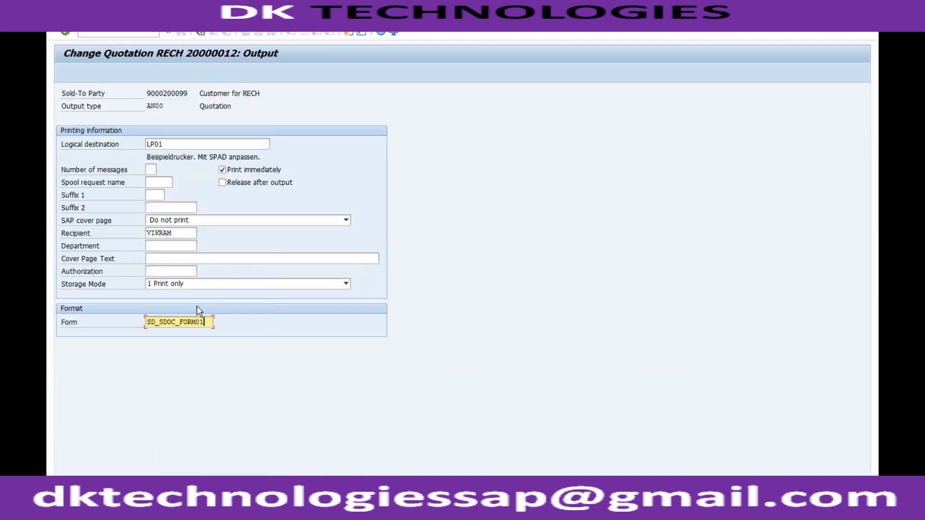
{"action": "key", "text": "Return"}
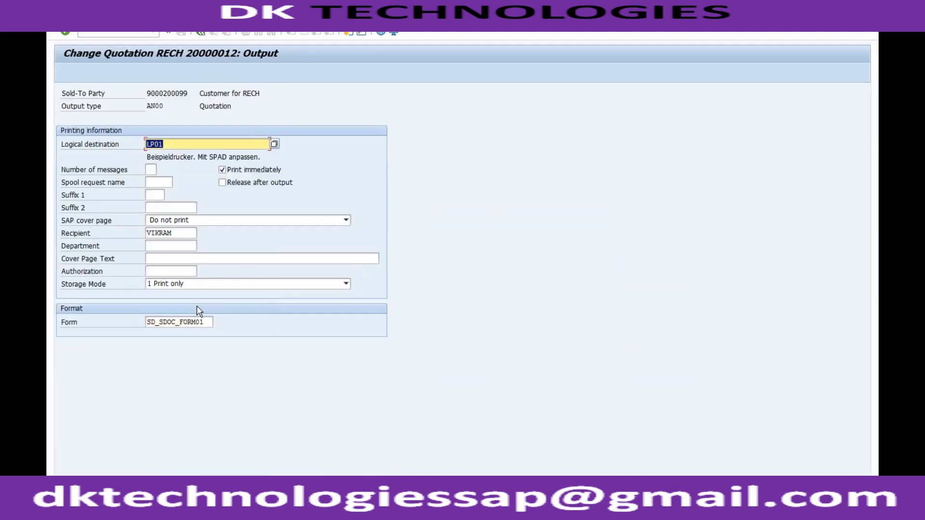
Leave the print settings, save the quotation and reopen it in change mode.
{"action": "left_click", "coordinate": [200, 31]}
{"action": "left_click", "coordinate": [181, 33]}
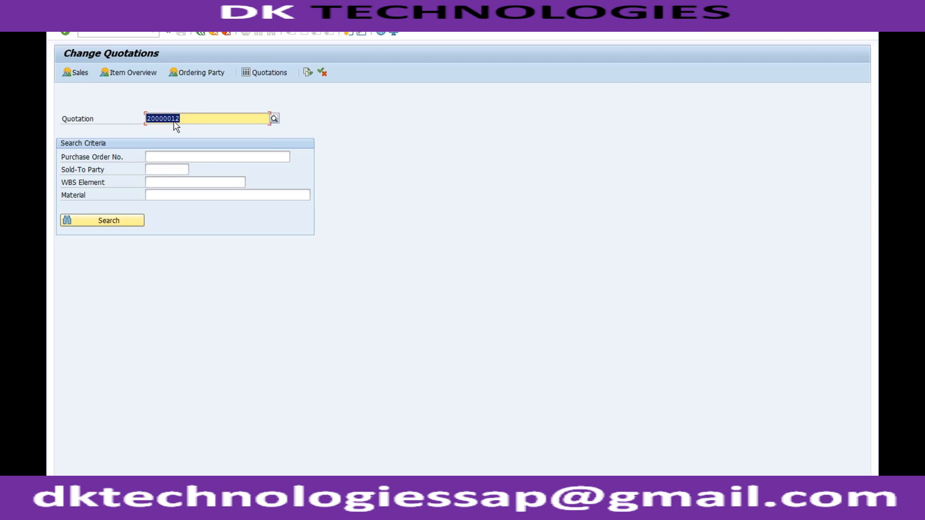
{"action": "key", "text": "Return"}
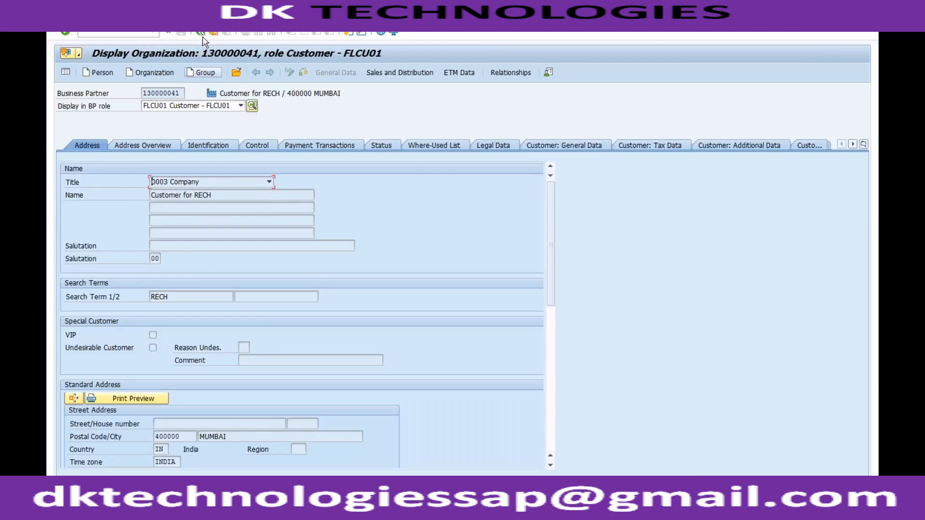
Leave the business partner display and open the quotation's header output for editing.
{"action": "left_click", "coordinate": [215, 33]}
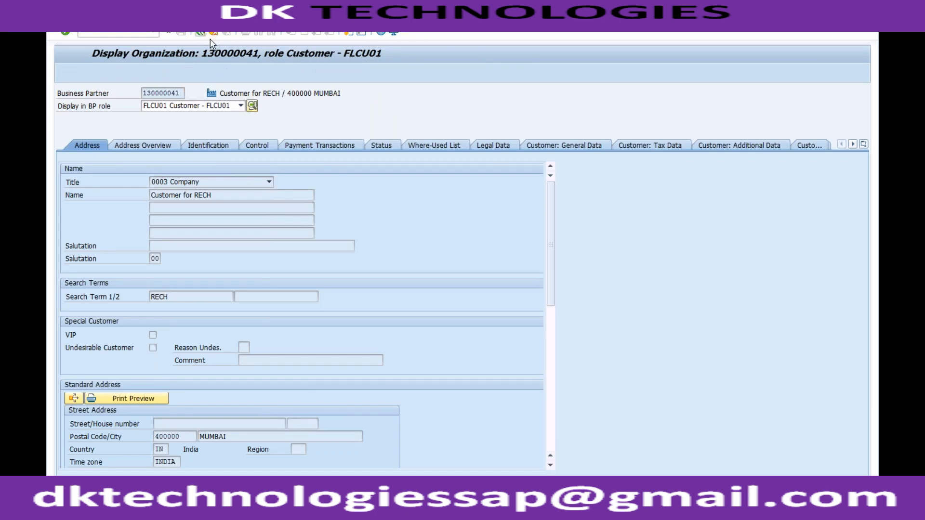
{"action": "left_click", "coordinate": [212, 29]}
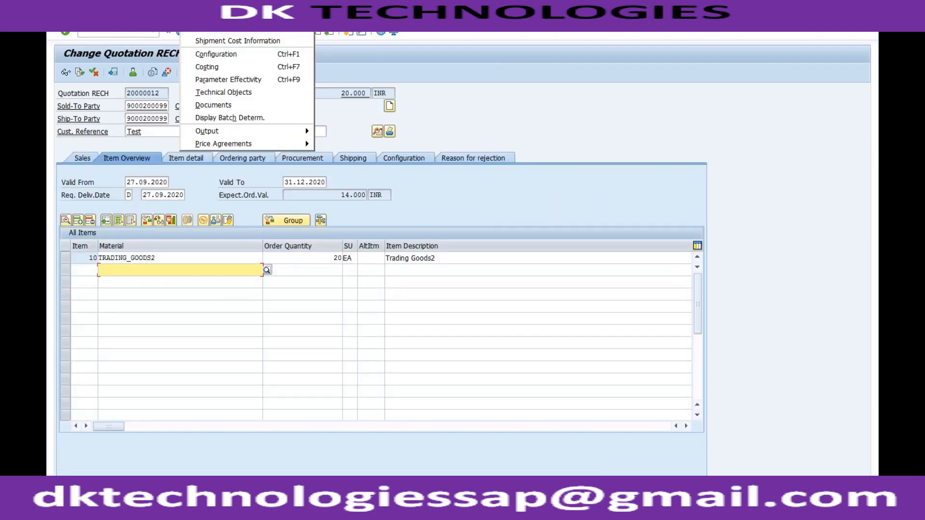
{"action": "mouse_move", "coordinate": [268, 134]}
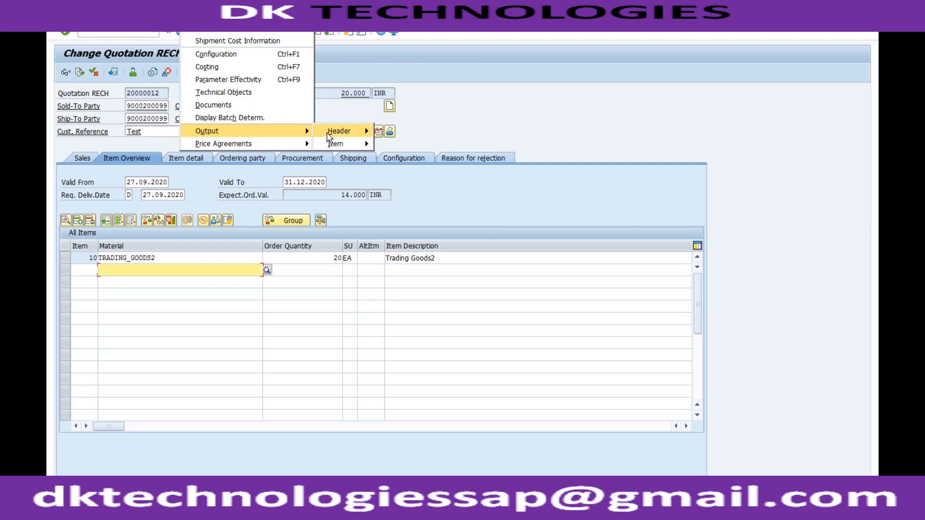
{"action": "mouse_move", "coordinate": [340, 131]}
{"action": "left_click", "coordinate": [396, 131]}
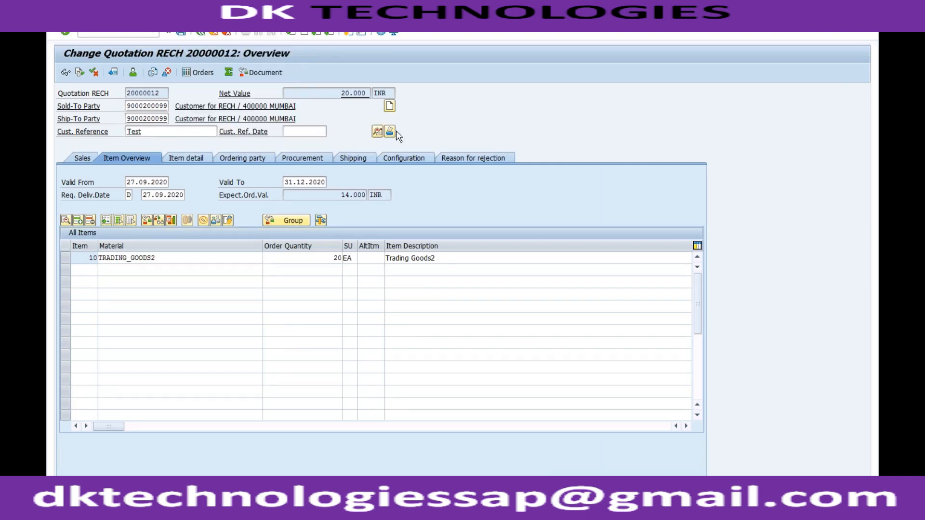
{"action": "left_click", "coordinate": [291, 131]}
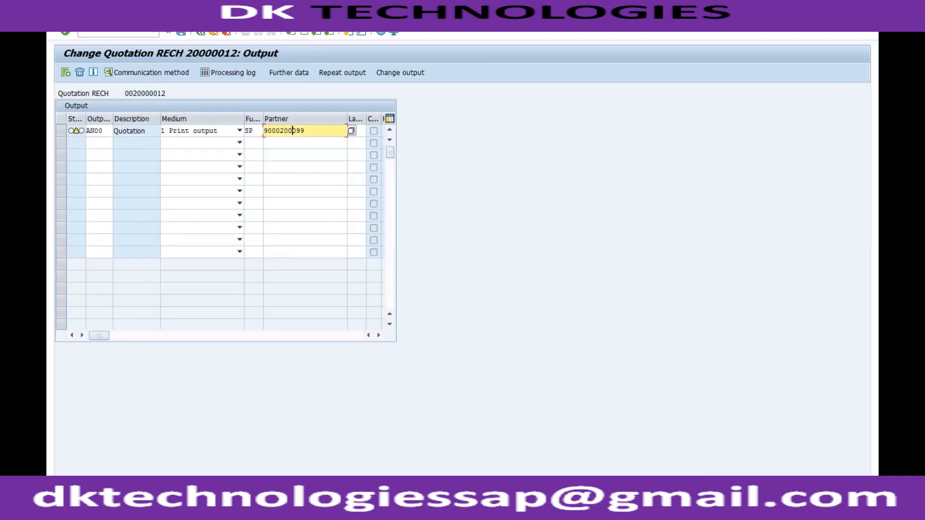
Check the print settings of the quotation's output AN00, then return to the quotation overview.
{"action": "left_click", "coordinate": [147, 72]}
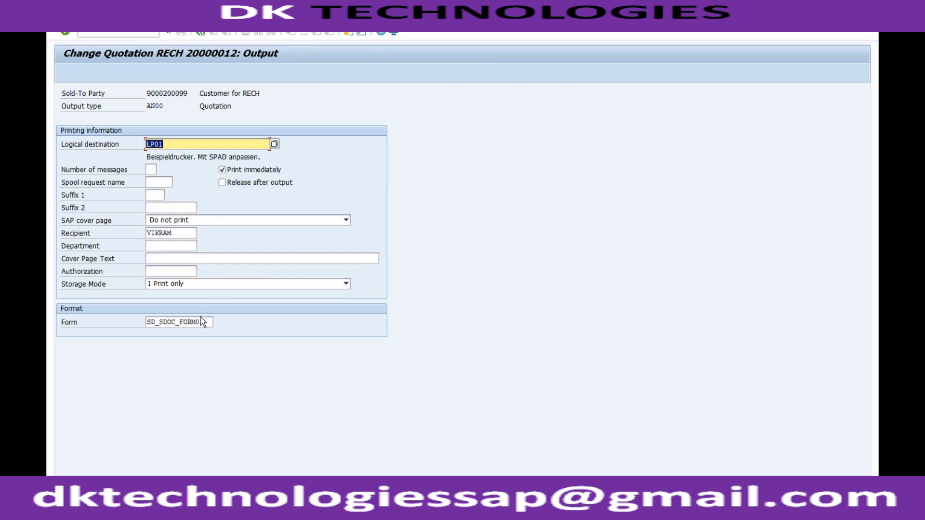
{"action": "left_click", "coordinate": [201, 33]}
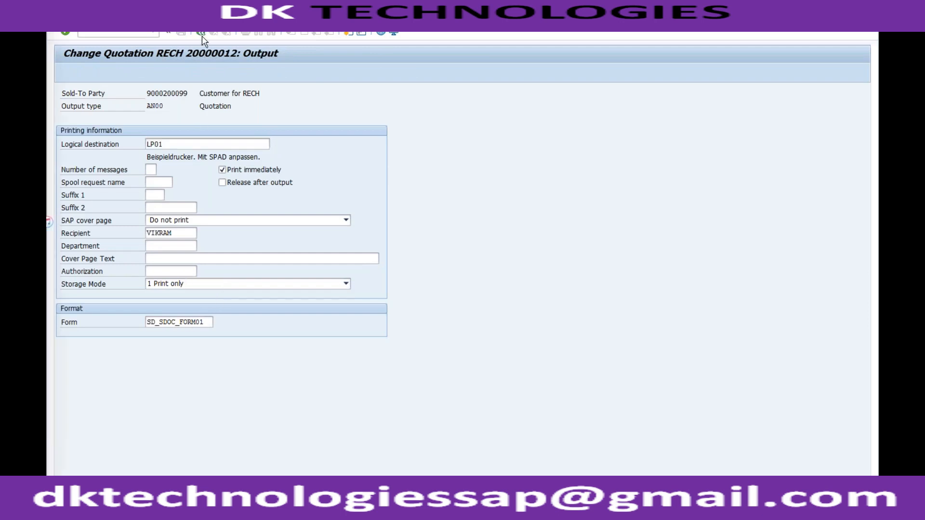
{"action": "left_click", "coordinate": [201, 32]}
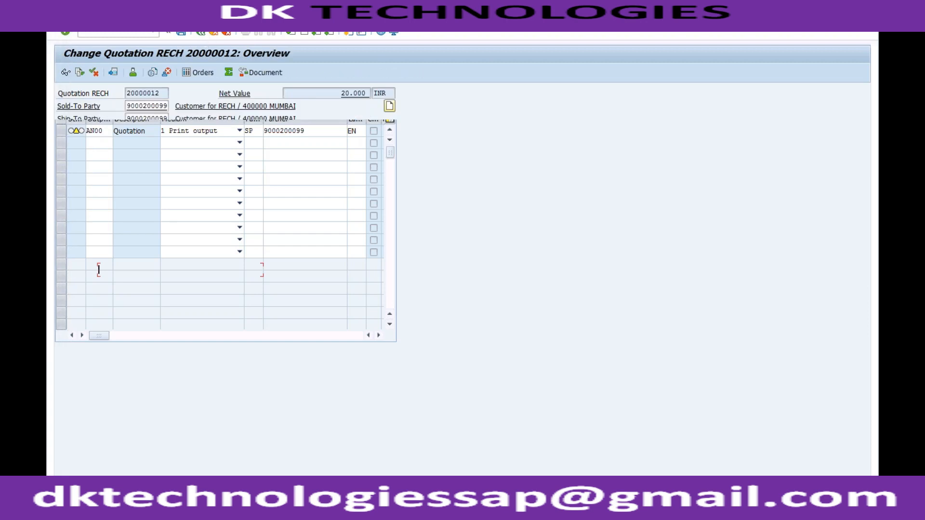
Request a print preview of the quotation's header output.
{"action": "left_click", "coordinate": [190, 20]}
{"action": "mouse_move", "coordinate": [249, 134]}
{"action": "mouse_move", "coordinate": [339, 132]}
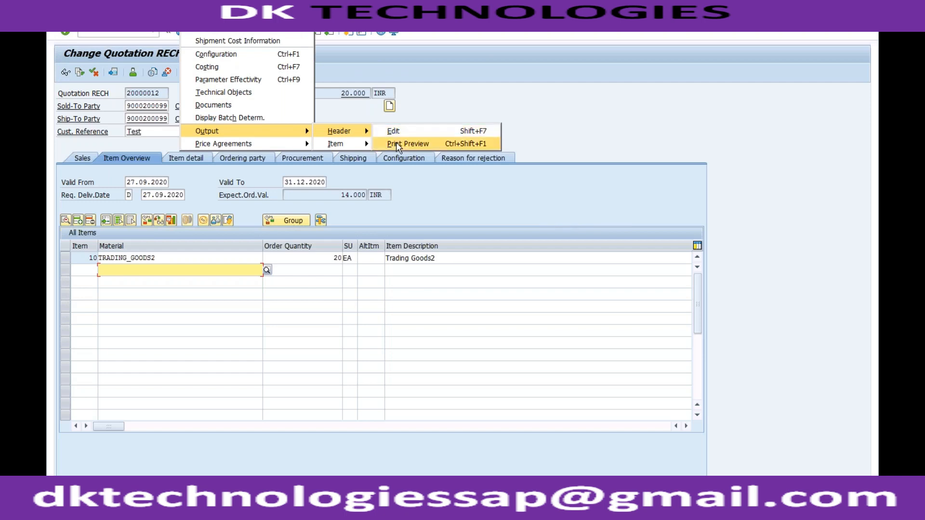
{"action": "left_click", "coordinate": [396, 142]}
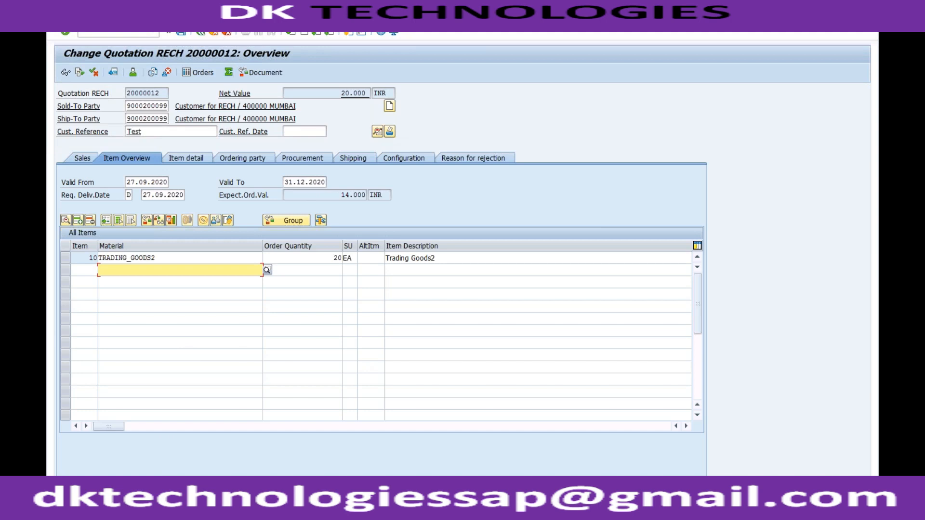
Open the print settings of header output AN00, set the SAP cover page to X Print and return to the output list.
{"action": "left_click", "coordinate": [193, 18]}
{"action": "mouse_move", "coordinate": [268, 132]}
{"action": "mouse_move", "coordinate": [340, 132]}
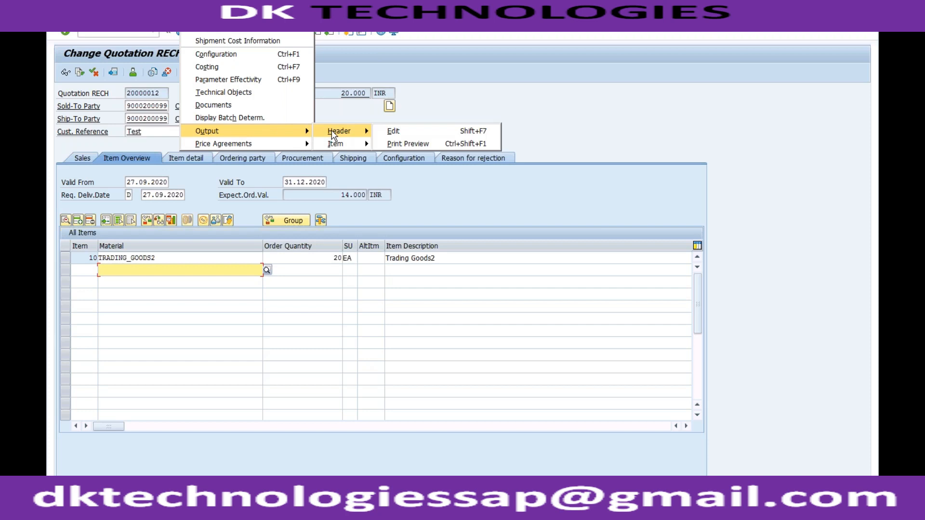
{"action": "left_click", "coordinate": [393, 132]}
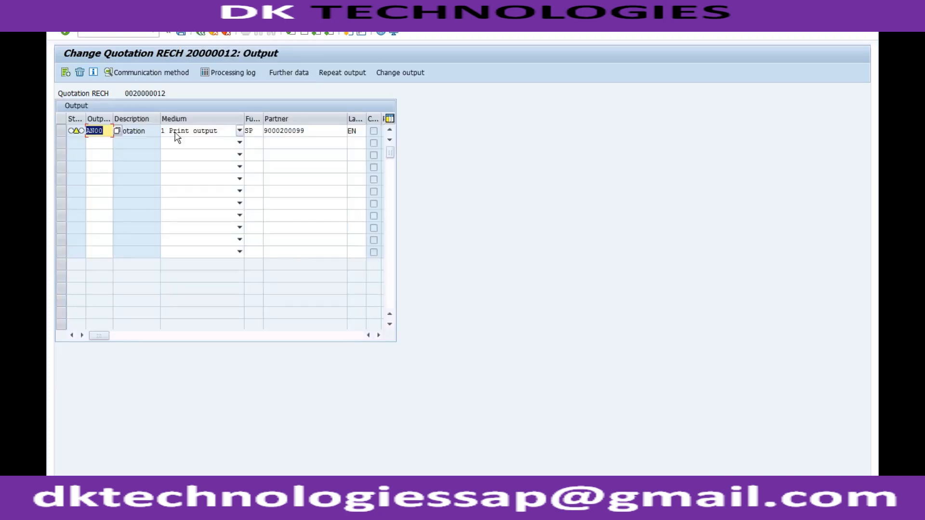
{"action": "left_click", "coordinate": [147, 73]}
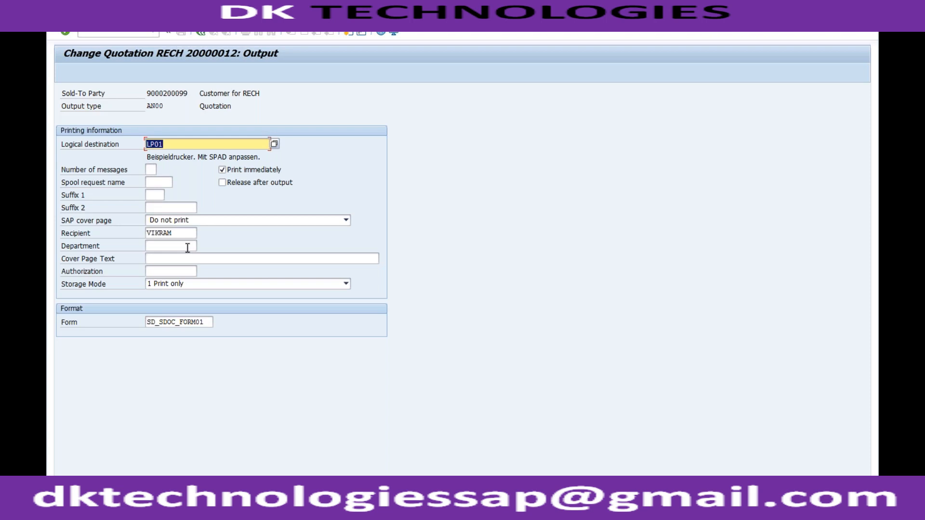
{"action": "left_click", "coordinate": [187, 284]}
{"action": "left_click", "coordinate": [187, 284]}
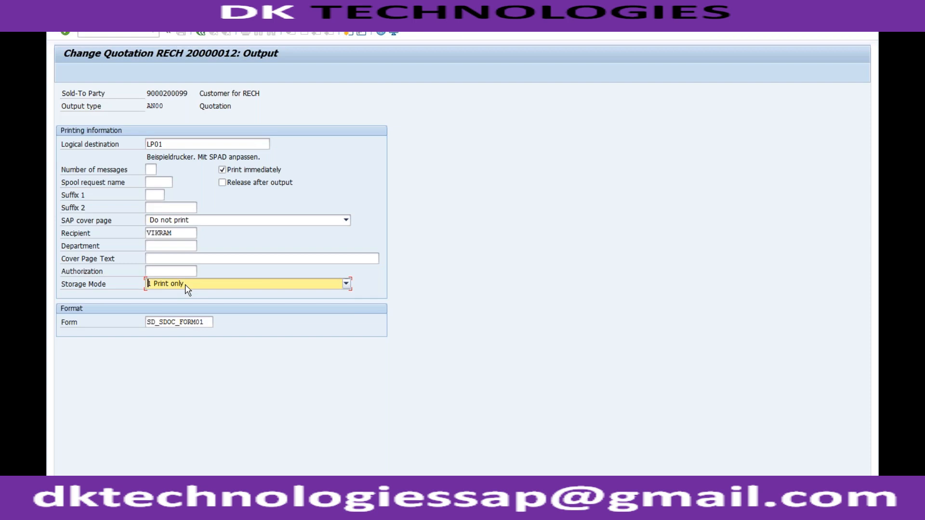
{"action": "left_click", "coordinate": [193, 223]}
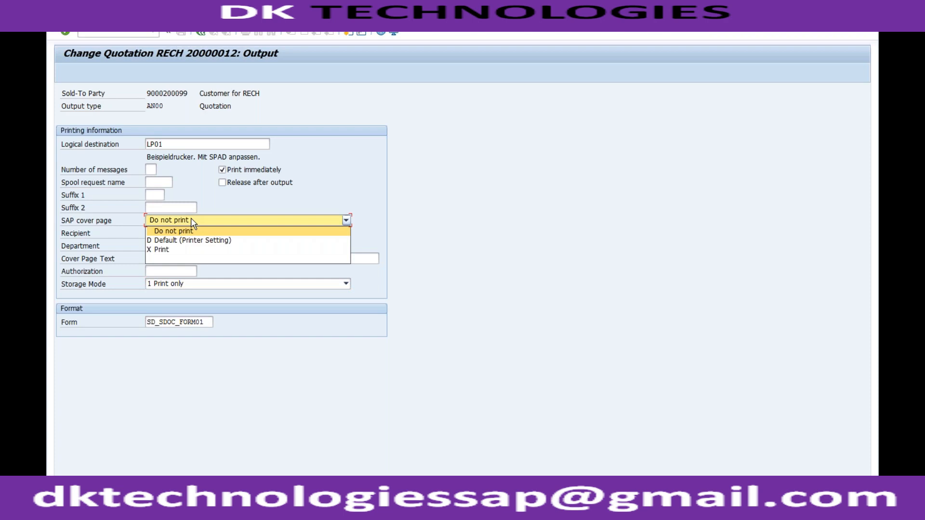
{"action": "left_click", "coordinate": [173, 249]}
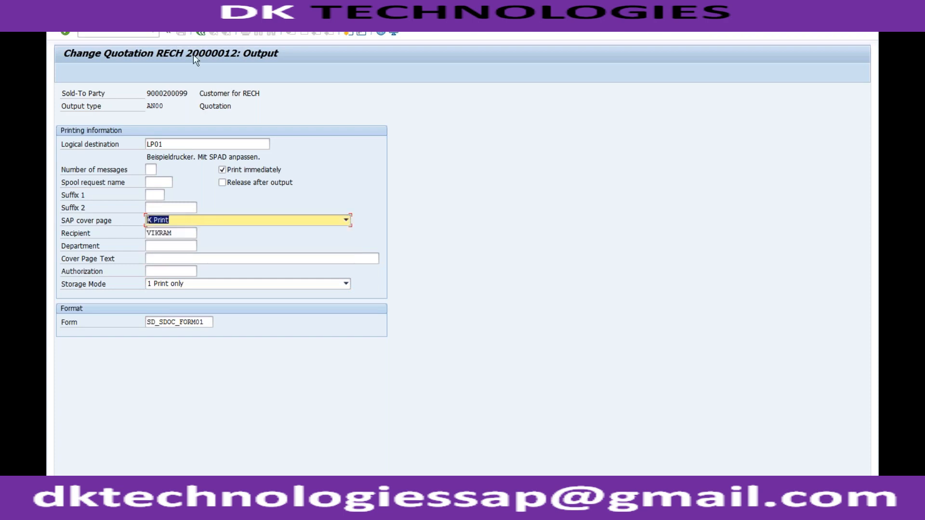
{"action": "left_click", "coordinate": [201, 33]}
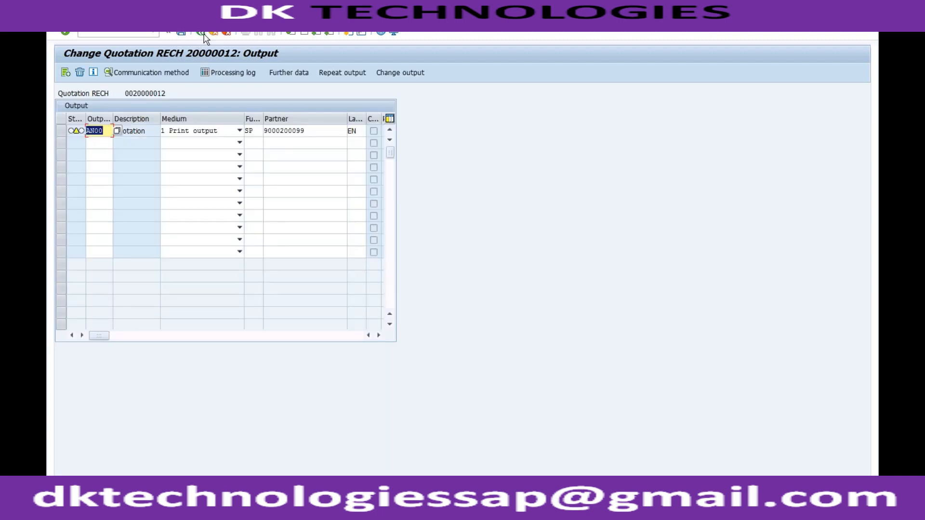
Repeat the AN00 print output and save the quotation.
{"action": "left_click", "coordinate": [62, 132]}
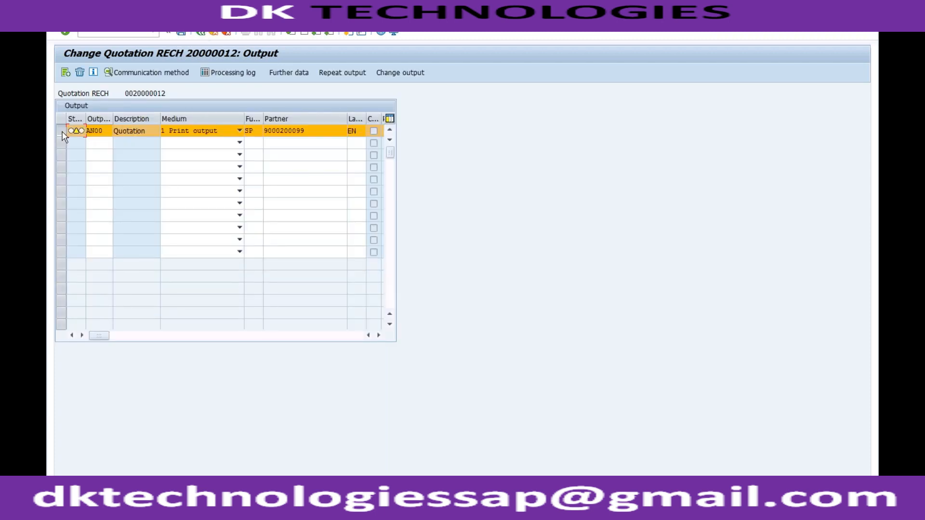
{"action": "left_click", "coordinate": [339, 74]}
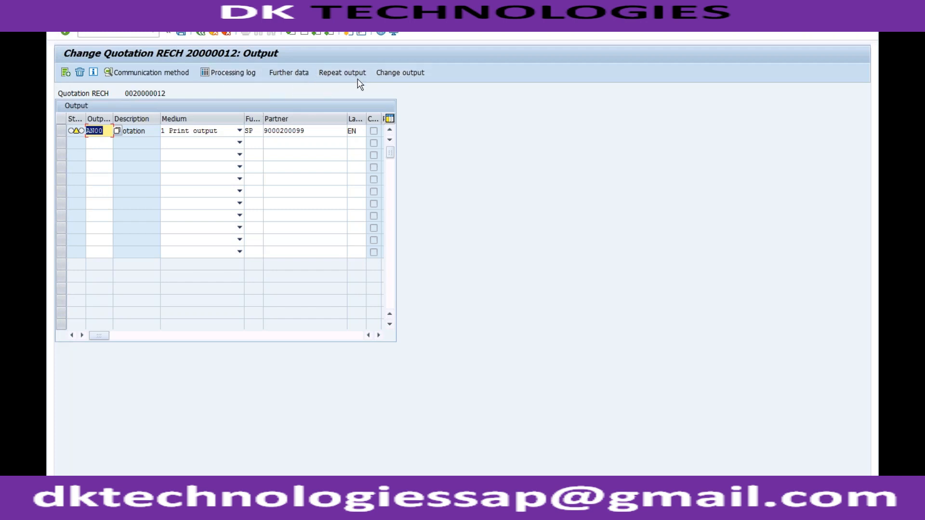
{"action": "left_click", "coordinate": [182, 32]}
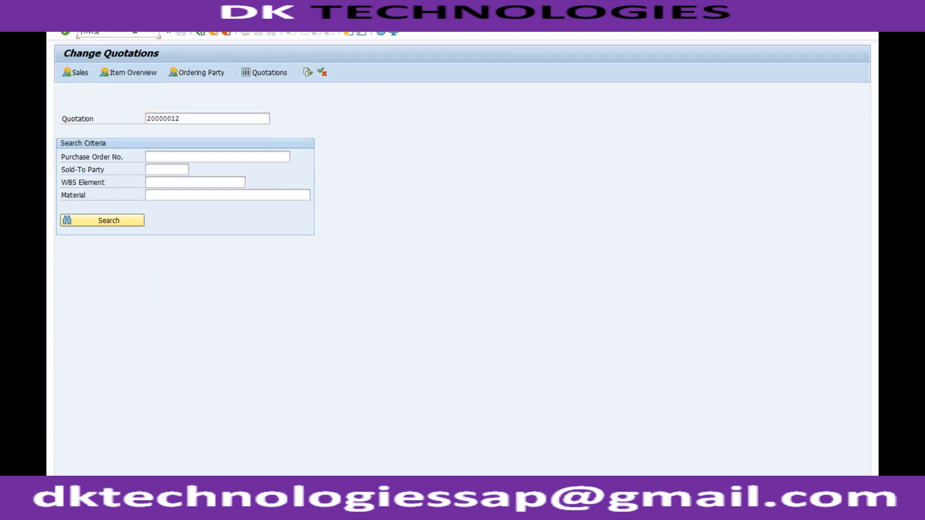
Look for a way to issue the quotation output in billing output VF31 and quotation follow-up actions VA26, leaving both.
{"action": "key", "text": "Return"}
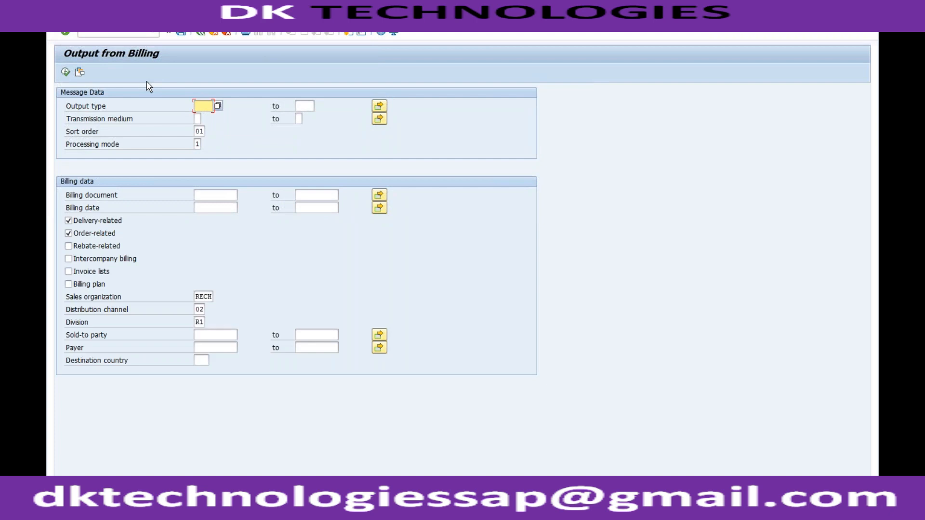
{"action": "left_click", "coordinate": [211, 34]}
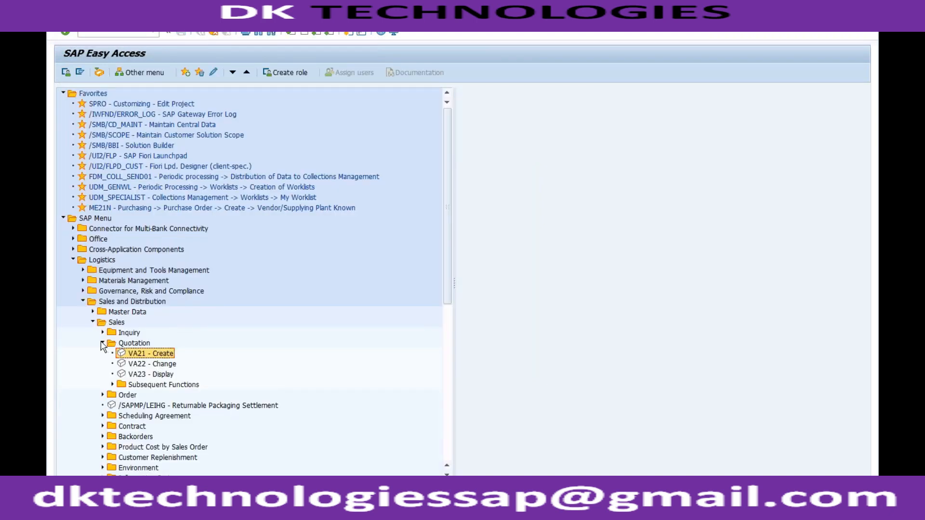
{"action": "left_click", "coordinate": [112, 384]}
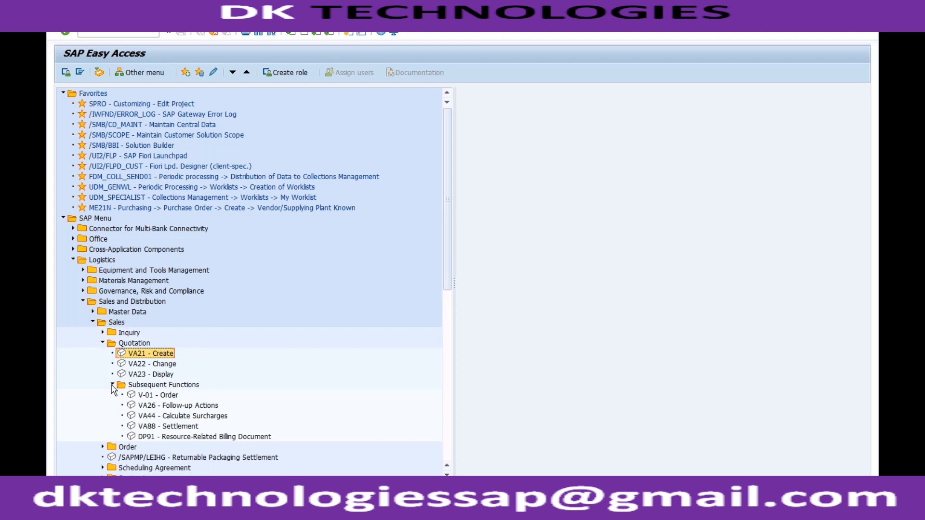
{"action": "double_click", "coordinate": [164, 406]}
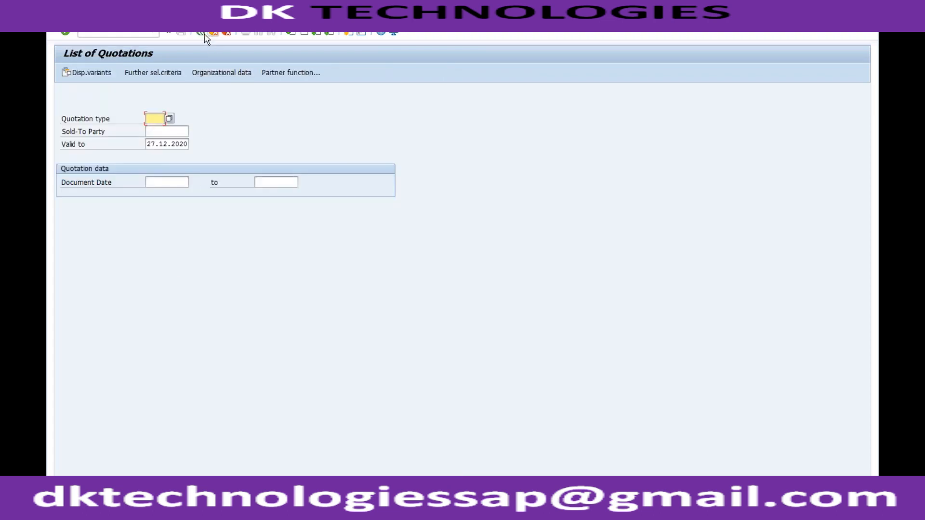
{"action": "left_click", "coordinate": [199, 32]}
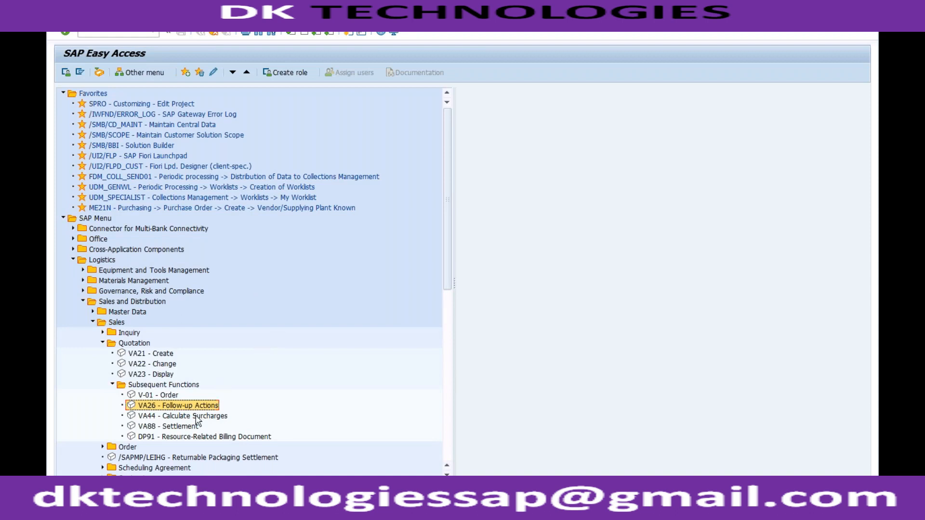
{"action": "left_click", "coordinate": [112, 385]}
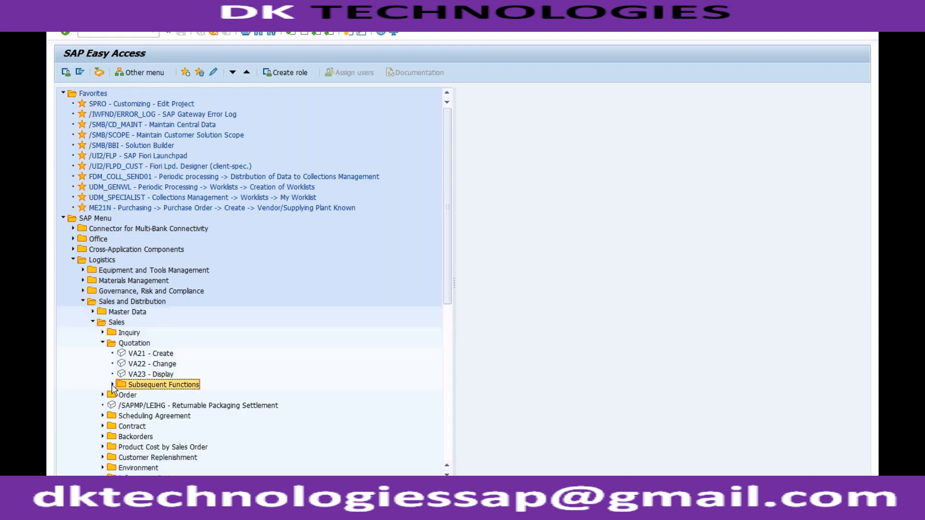
{"action": "left_click", "coordinate": [103, 343]}
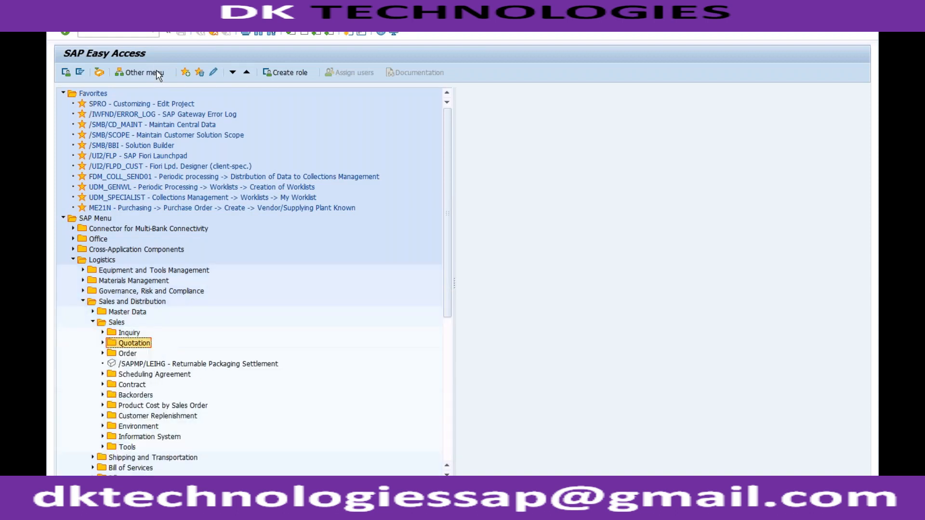
{"action": "left_click", "coordinate": [151, 34]}
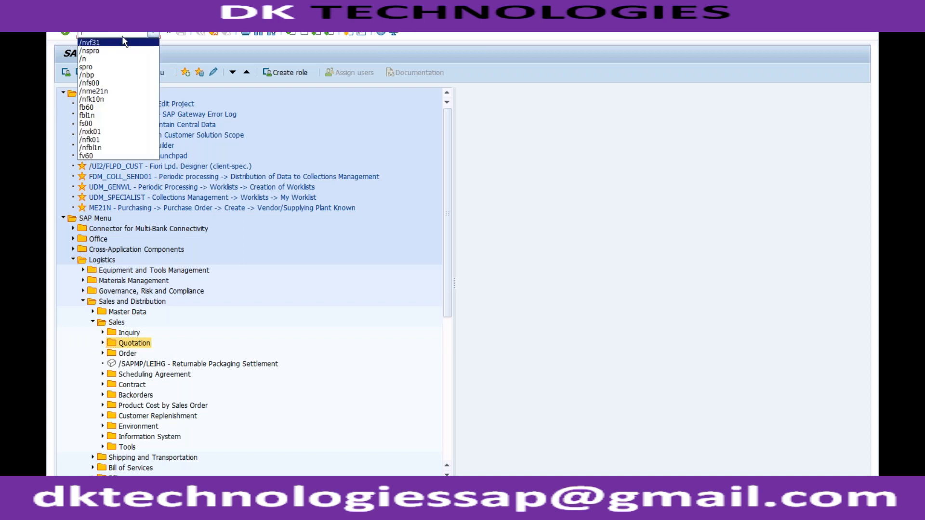
{"action": "left_click", "coordinate": [124, 32]}
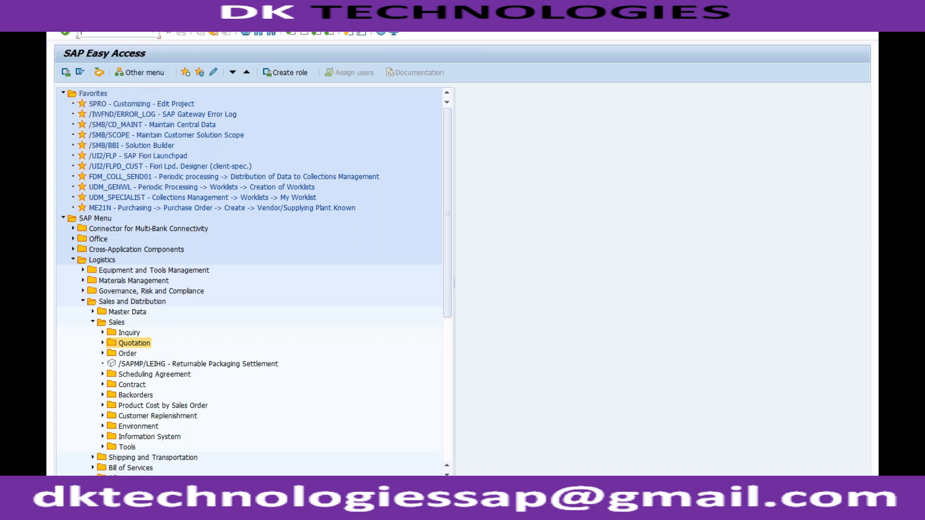
Switch to the AN00 processing routines session and examine the programs assigned to each output medium.
{"action": "left_click", "coordinate": [192, 502]}
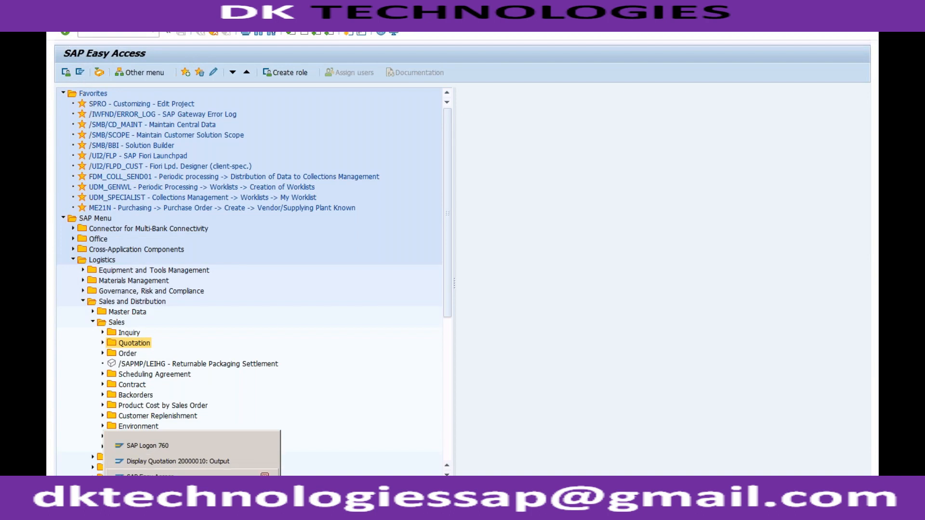
{"action": "left_click", "coordinate": [188, 492]}
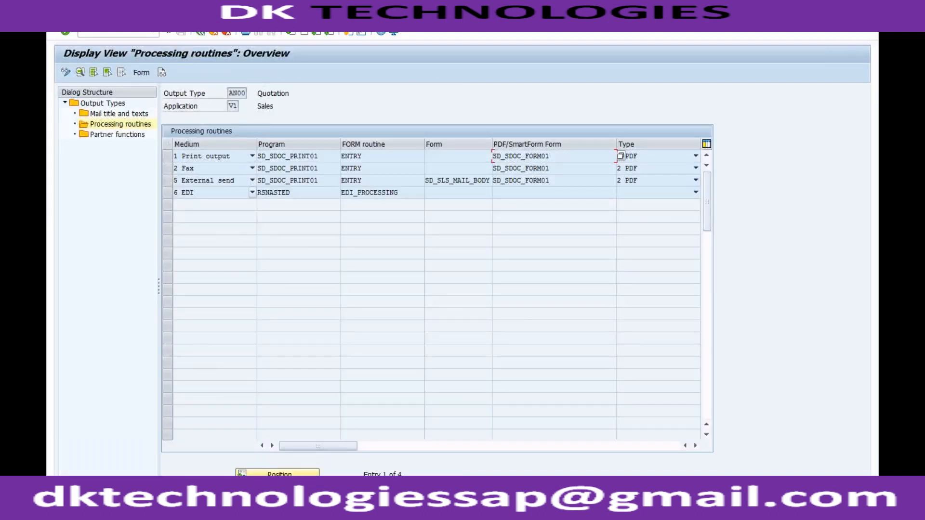
{"action": "left_click", "coordinate": [329, 182]}
{"action": "left_click", "coordinate": [328, 170]}
{"action": "left_click_drag", "start_coordinate": [326, 156], "coordinate": [260, 157]}
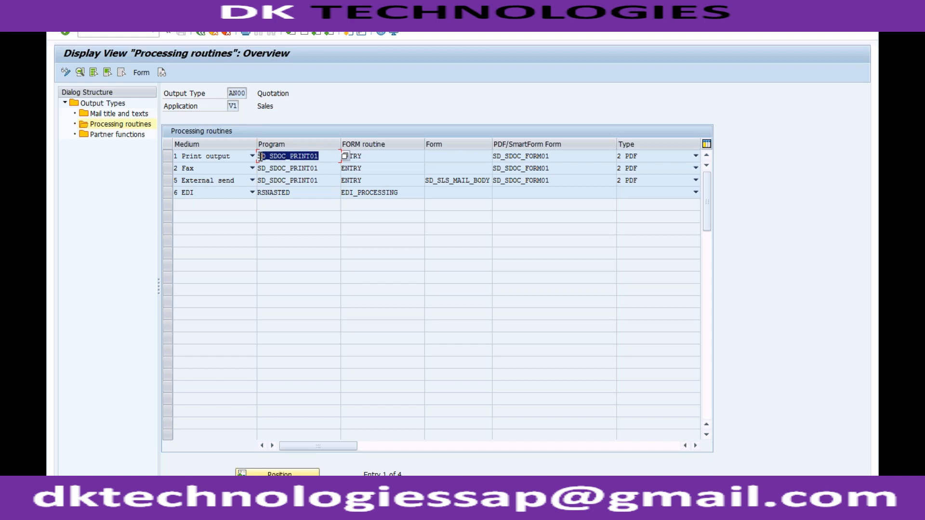
{"action": "left_click", "coordinate": [259, 157]}
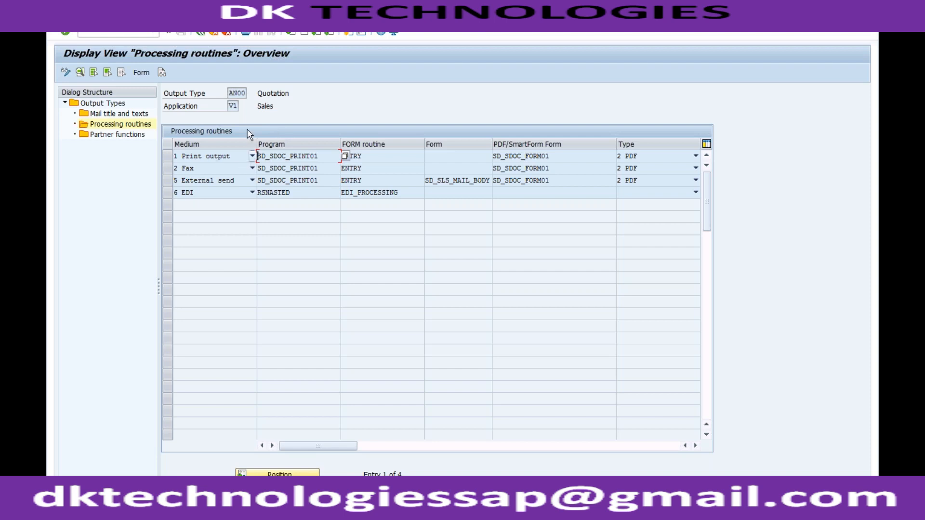
{"action": "left_click", "coordinate": [309, 179]}
{"action": "left_click_drag", "start_coordinate": [326, 182], "coordinate": [259, 178]}
{"action": "left_click", "coordinate": [258, 178]}
Open the application object type activation in Output Control under Cross-Application Components and set SALES_DOCUMENT's status to 1 Application Active.
{"action": "left_click", "coordinate": [213, 36]}
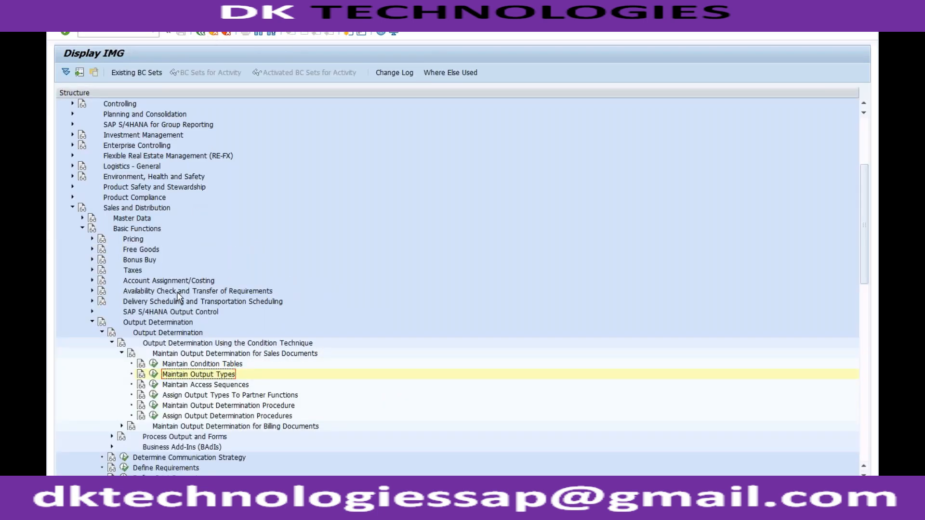
{"action": "left_click", "coordinate": [72, 209]}
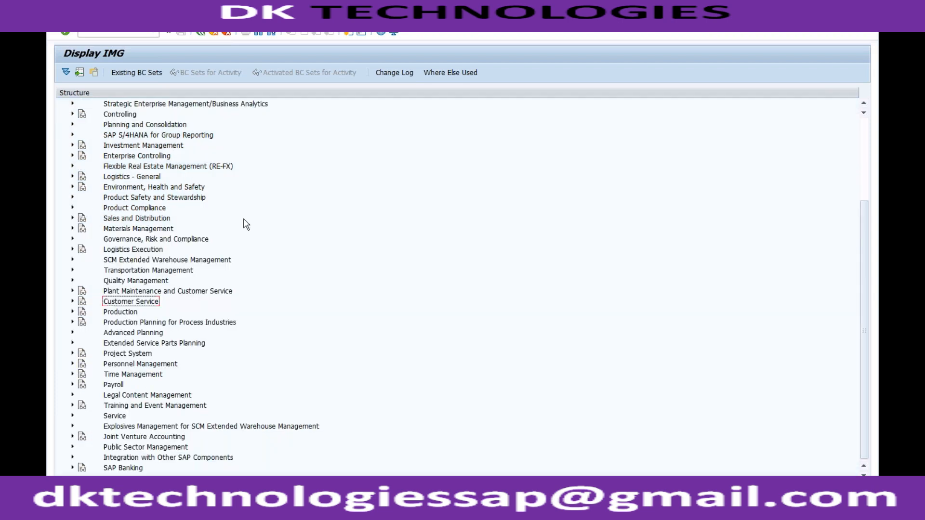
{"action": "left_click", "coordinate": [861, 137]}
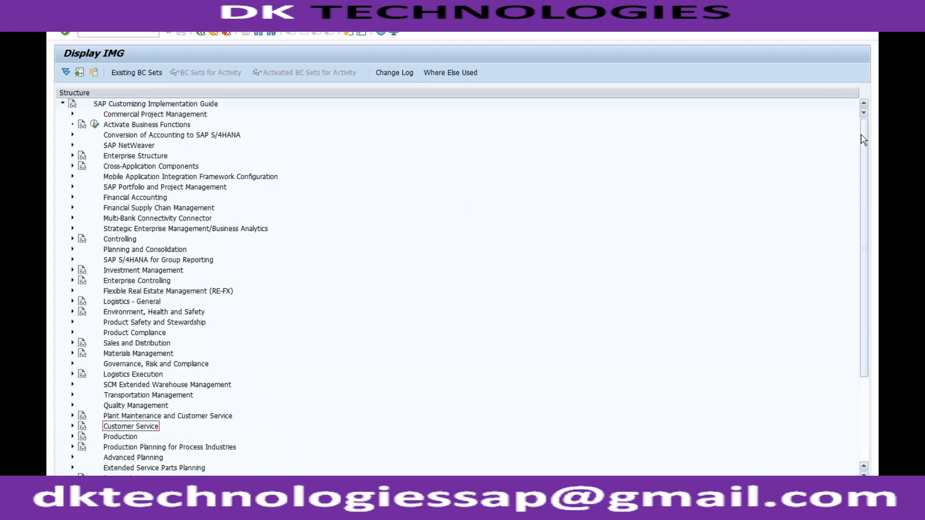
{"action": "left_click", "coordinate": [72, 166]}
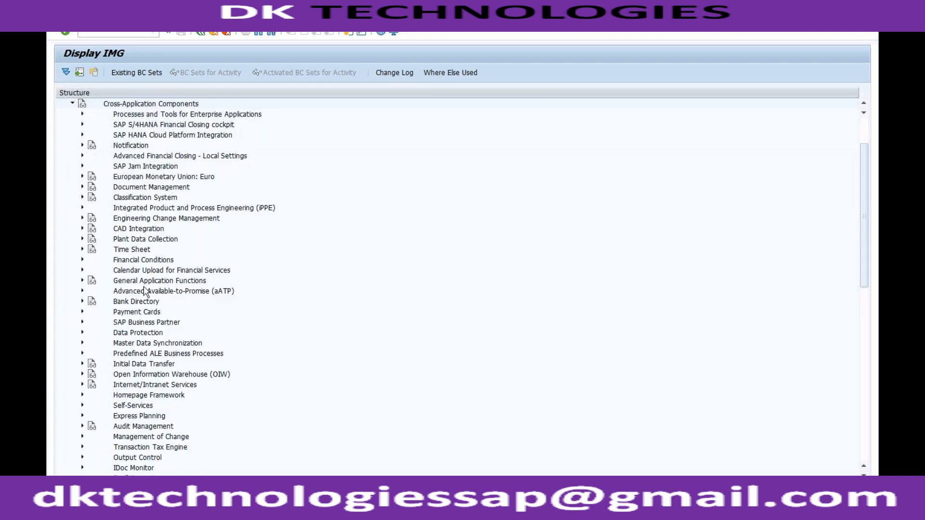
{"action": "left_click", "coordinate": [127, 459]}
{"action": "left_click", "coordinate": [82, 458]}
{"action": "left_click", "coordinate": [114, 415]}
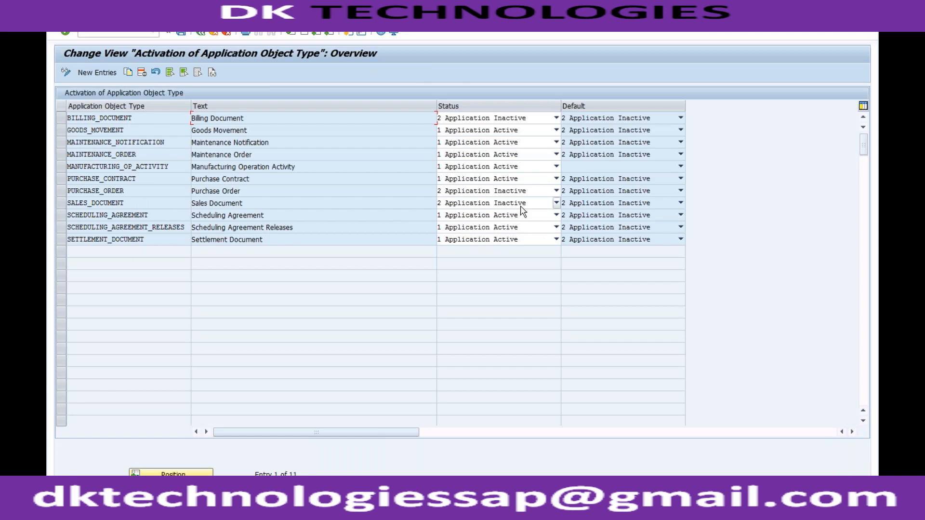
{"action": "left_click", "coordinate": [556, 203]}
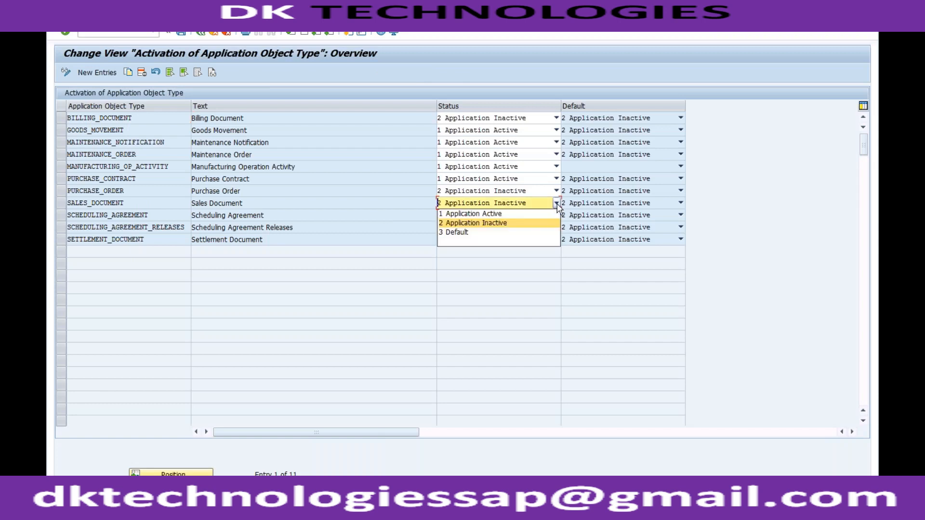
{"action": "left_click", "coordinate": [509, 214]}
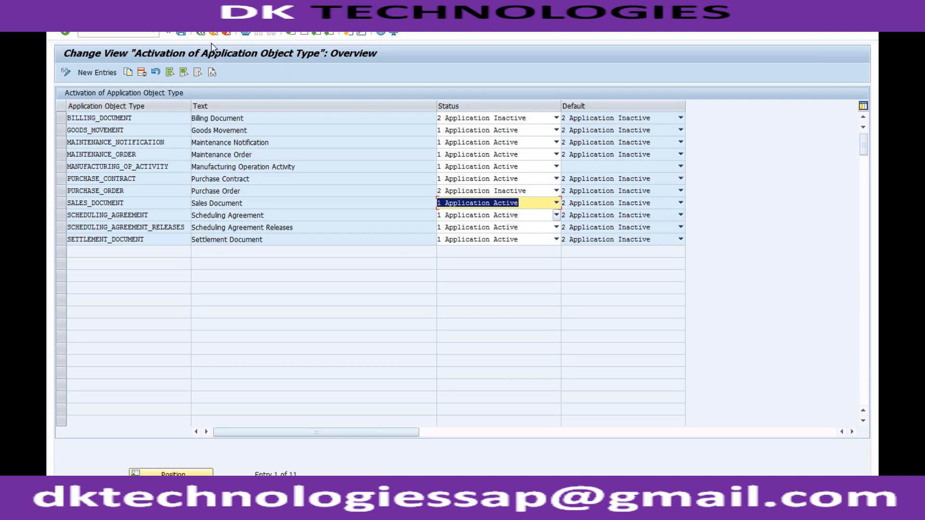
Save the application object type activation, return to the IMG structure and collapse Output Control.
{"action": "left_click", "coordinate": [183, 37]}
{"action": "left_click", "coordinate": [201, 34]}
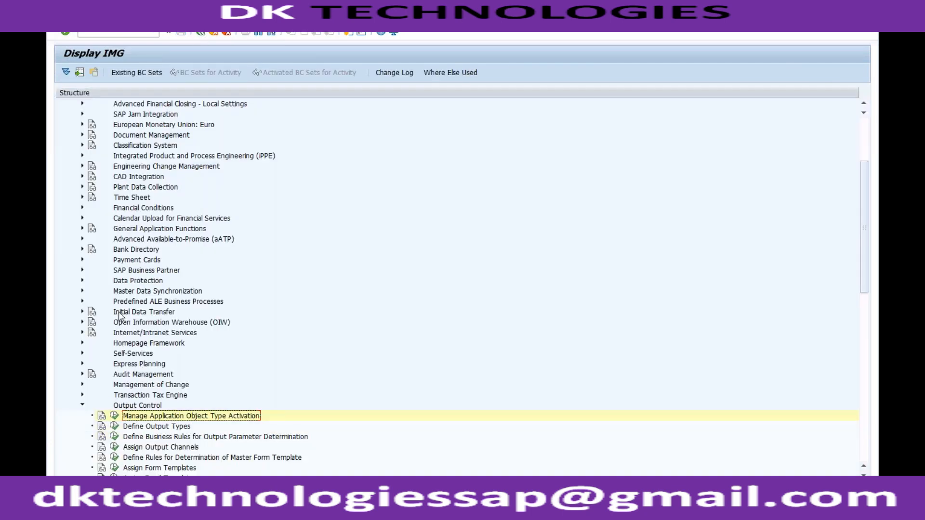
{"action": "left_click", "coordinate": [82, 406]}
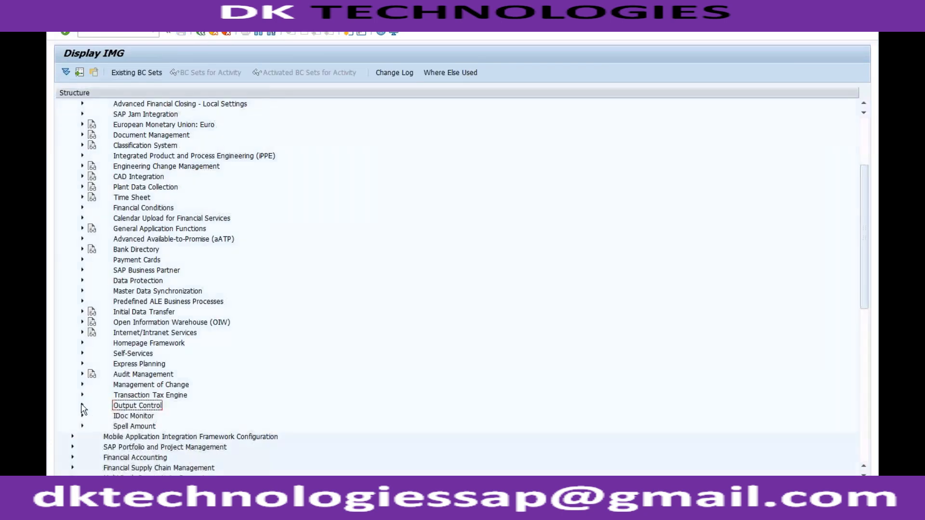
Open quotation creation with transaction VA21.
{"action": "left_click", "coordinate": [130, 33]}
{"action": "type", "text": "/nva"}
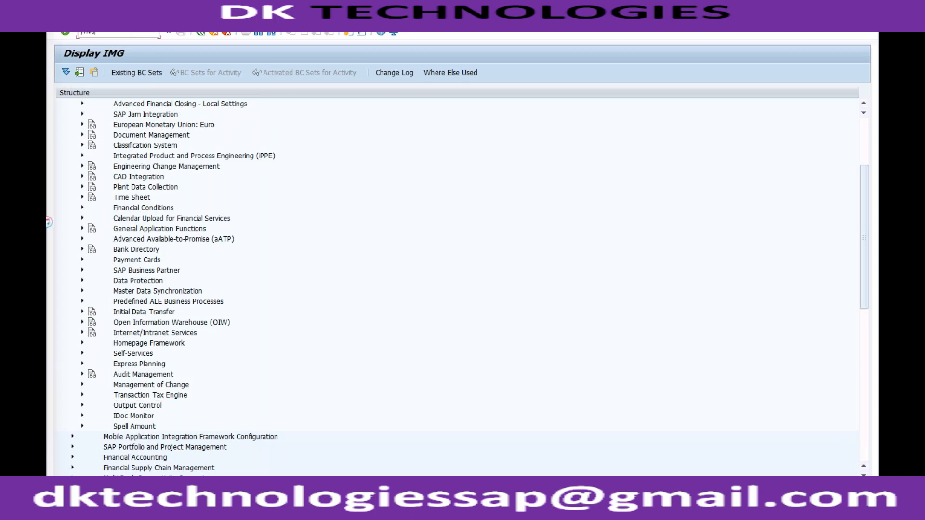
{"action": "type", "text": "21"}
{"action": "key", "text": "Return"}
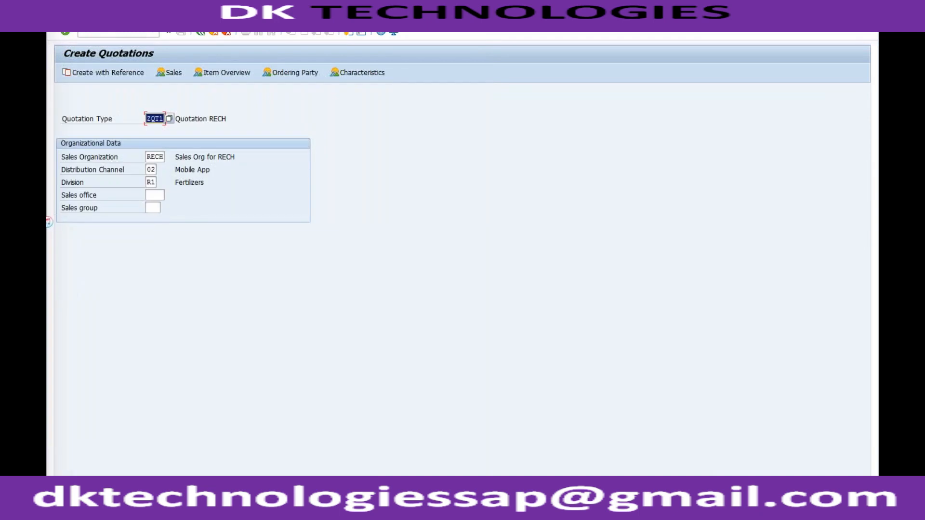
{"action": "key", "text": "Return"}
{"action": "type", "text": "9000200099"}
{"action": "key", "text": "Down"}
{"action": "key", "text": "Return"}
{"action": "left_click", "coordinate": [203, 39]}
{"action": "left_click", "coordinate": [251, 209]}
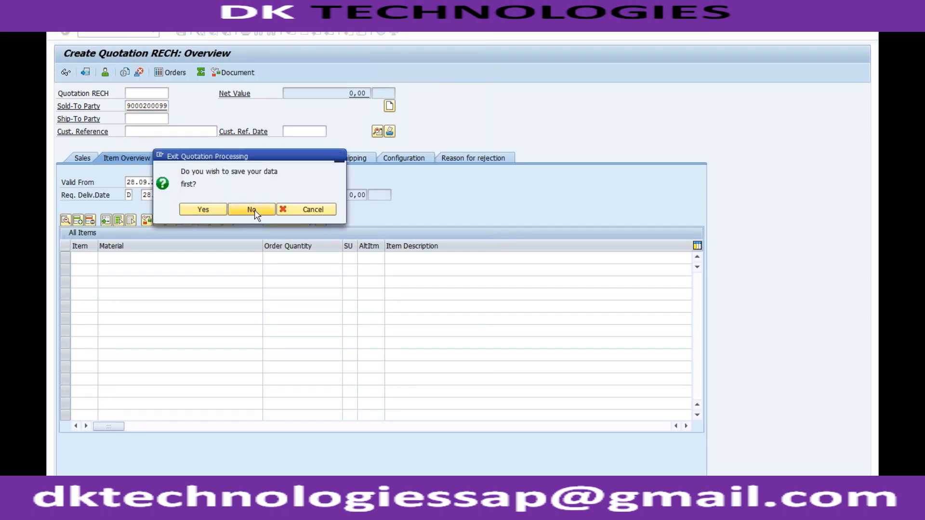
Create a ZQT1 quotation with reference to the existing ZQT1 quotation whose customer reference is Test, copying its data.
{"action": "left_click", "coordinate": [127, 73]}
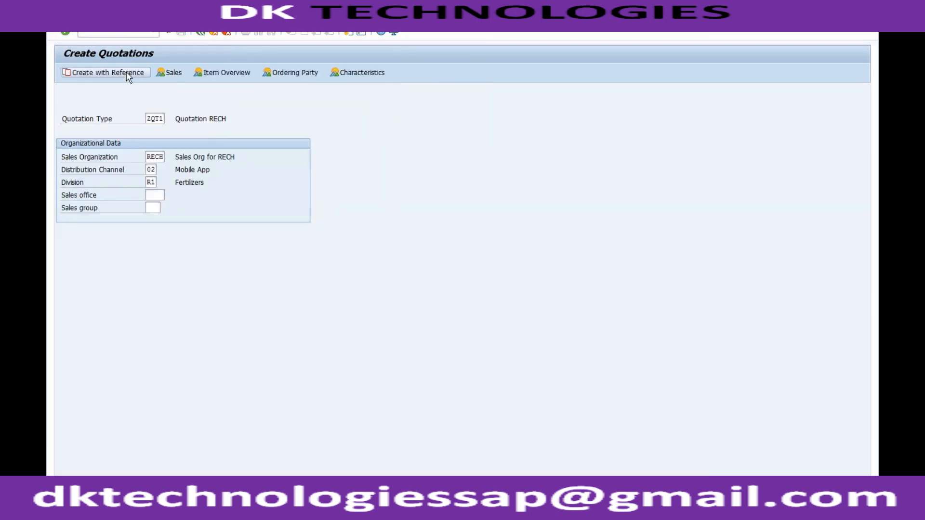
{"action": "left_click", "coordinate": [158, 210]}
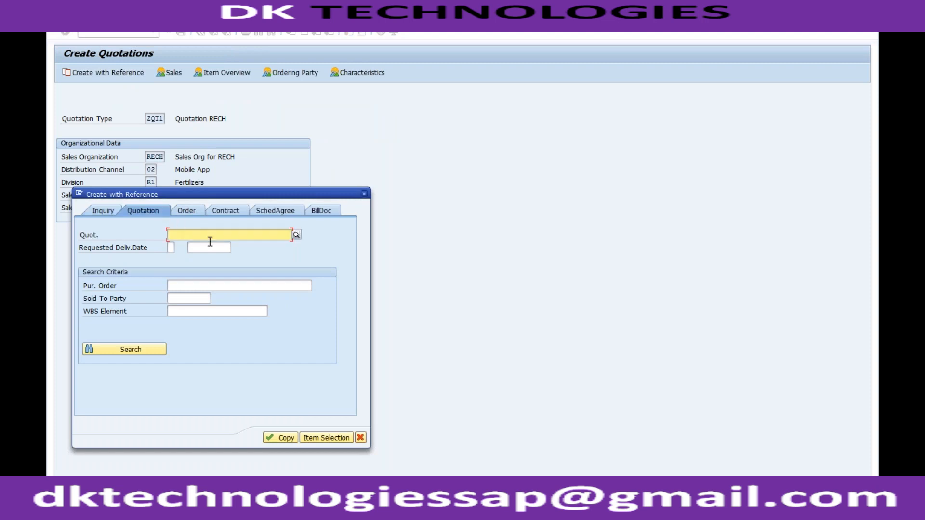
{"action": "left_click", "coordinate": [296, 235]}
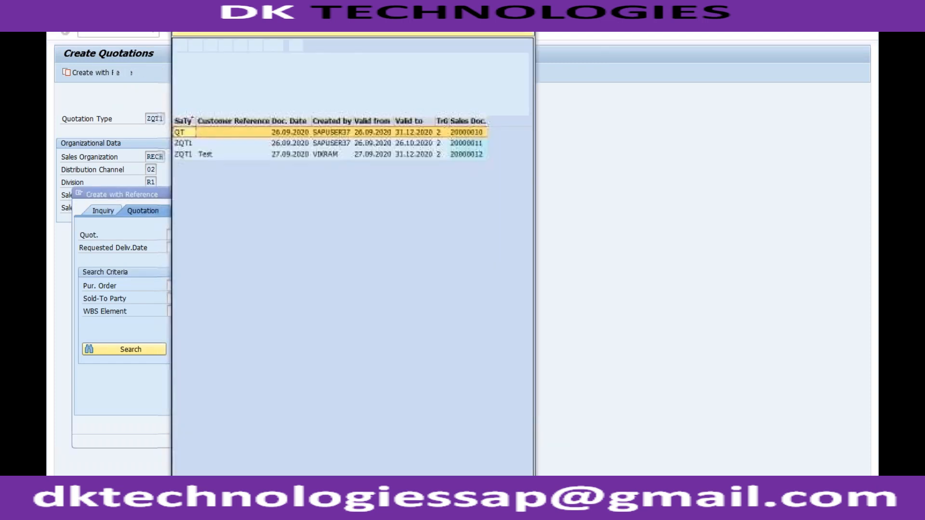
{"action": "double_click", "coordinate": [207, 154]}
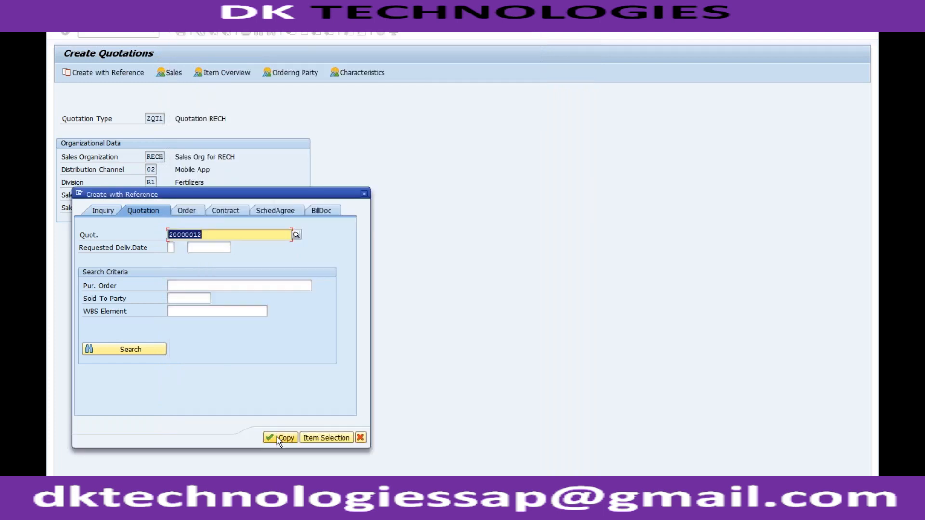
{"action": "left_click", "coordinate": [279, 437]}
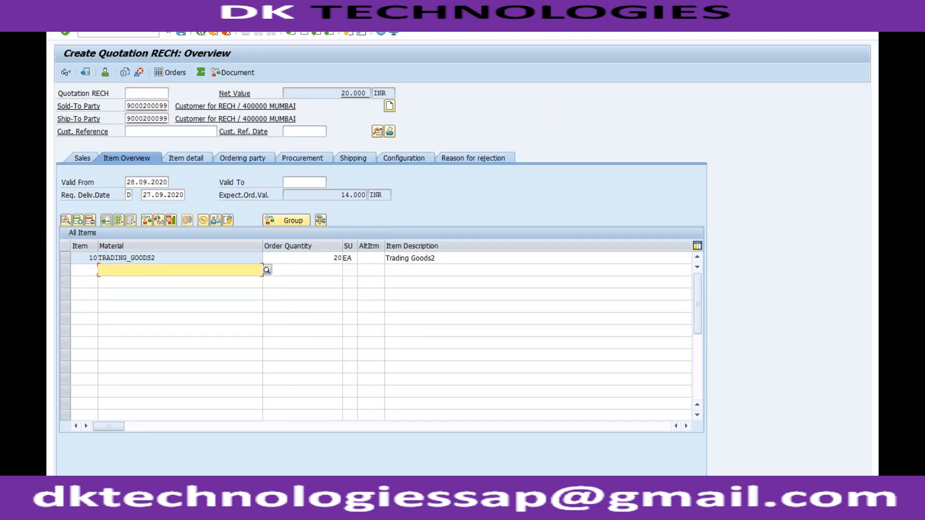
Open the new quotation's header output for editing and examine the output line's status and output type.
{"action": "left_click", "coordinate": [197, 25]}
{"action": "mouse_move", "coordinate": [252, 131]}
{"action": "mouse_move", "coordinate": [337, 131]}
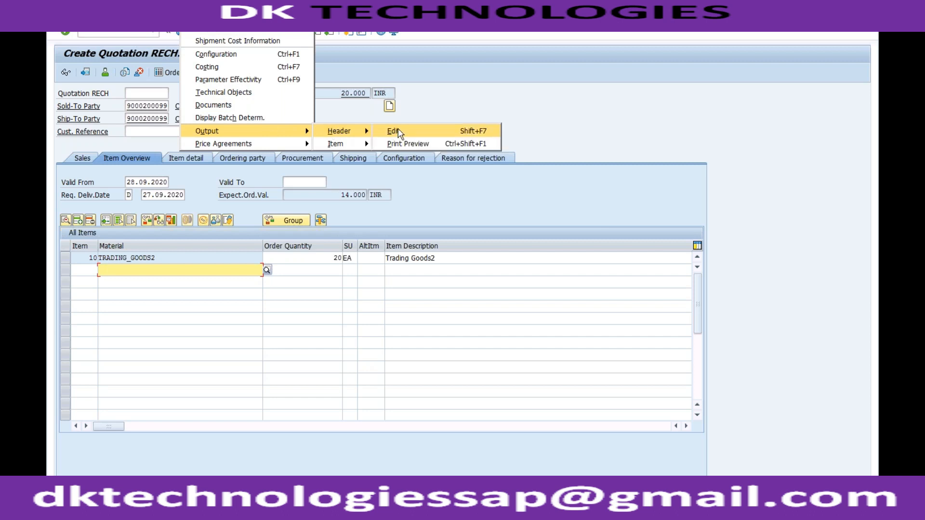
{"action": "left_click", "coordinate": [394, 131]}
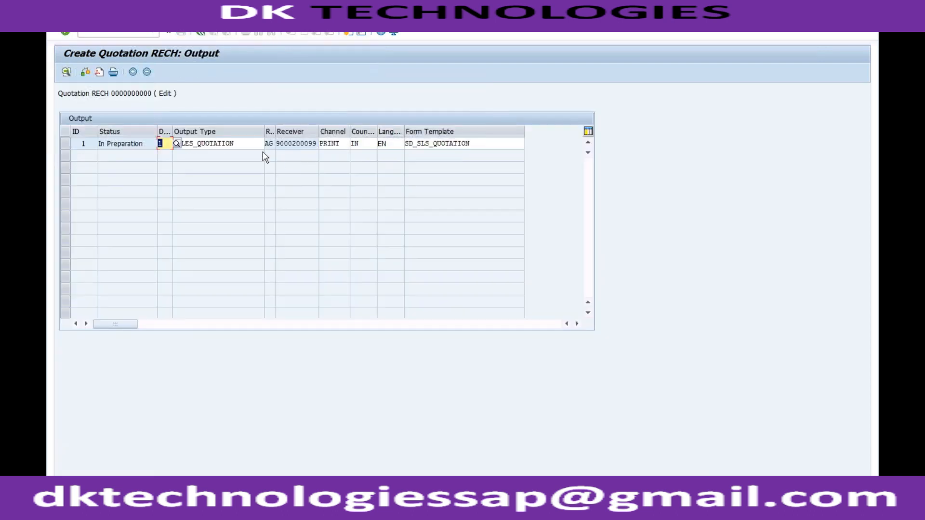
{"action": "left_click", "coordinate": [254, 144]}
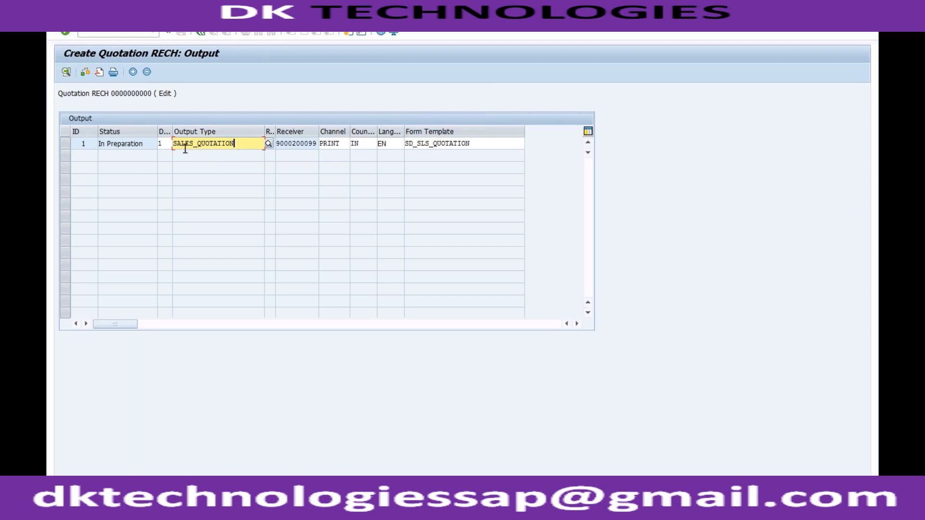
{"action": "left_click", "coordinate": [145, 145]}
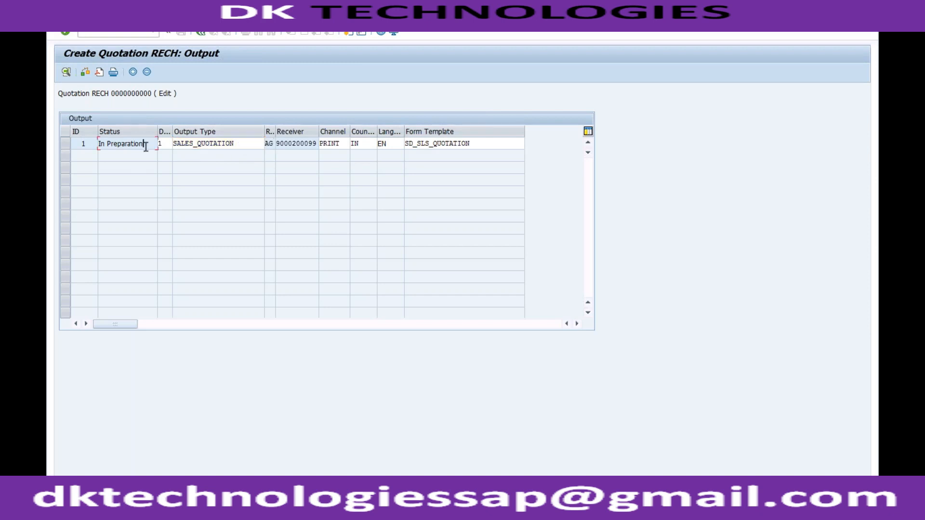
{"action": "left_click", "coordinate": [242, 146]}
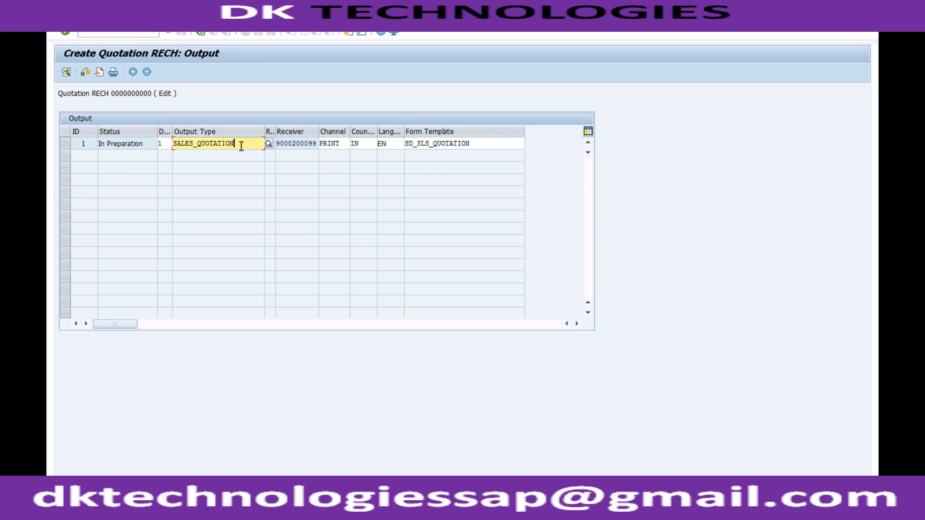
Switch to the SAP Easy Access session and open the Customizing Implementation Guide through transaction SPRO.
{"action": "left_click", "coordinate": [191, 511]}
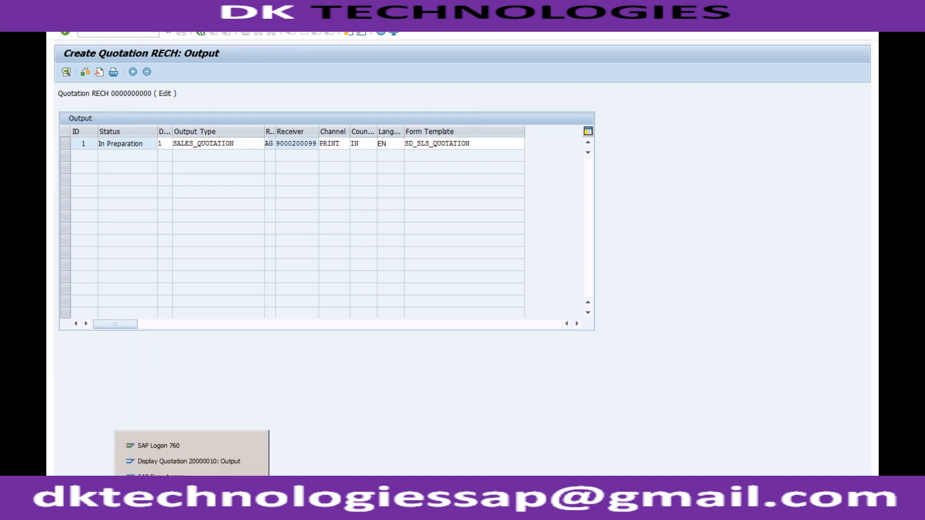
{"action": "left_click", "coordinate": [183, 478]}
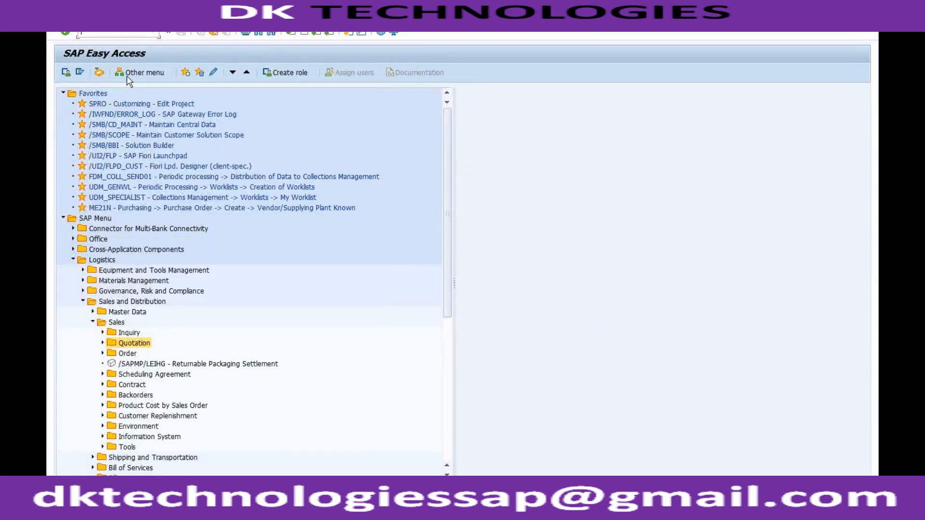
{"action": "type", "text": "spro"}
{"action": "key", "text": "Return"}
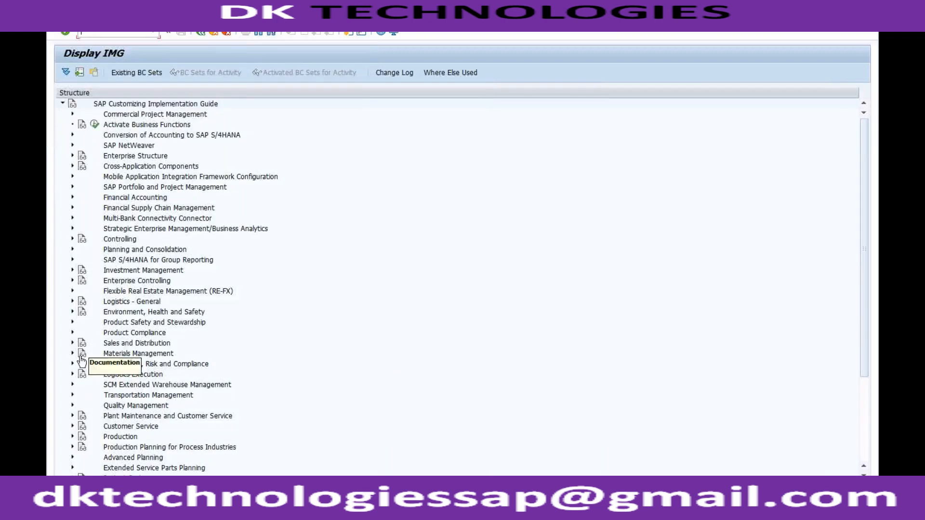
{"action": "left_click", "coordinate": [73, 343]}
{"action": "left_click", "coordinate": [83, 364]}
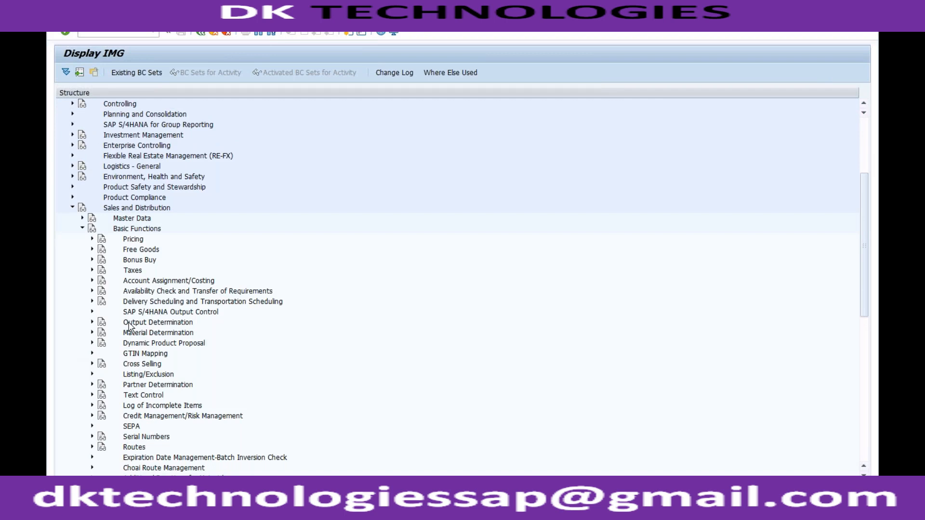
{"action": "double_click", "coordinate": [129, 323]}
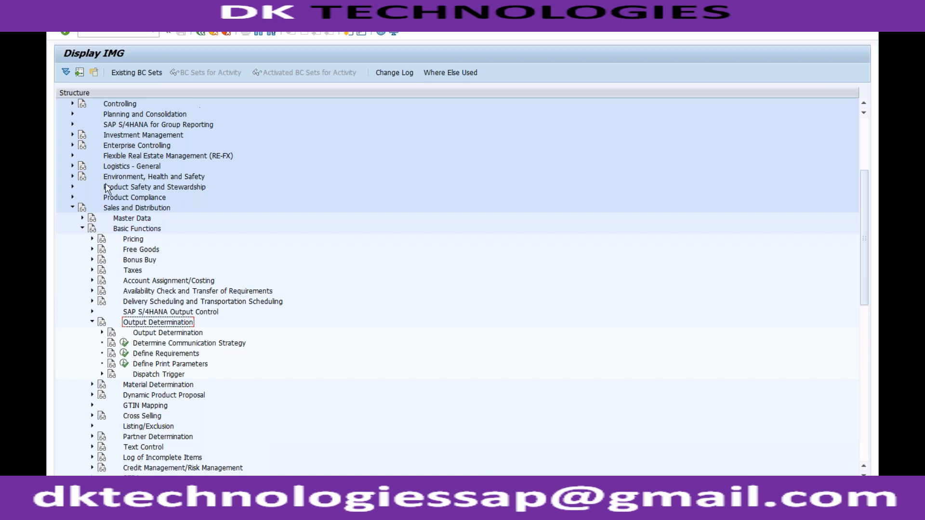
{"action": "left_click", "coordinate": [73, 208]}
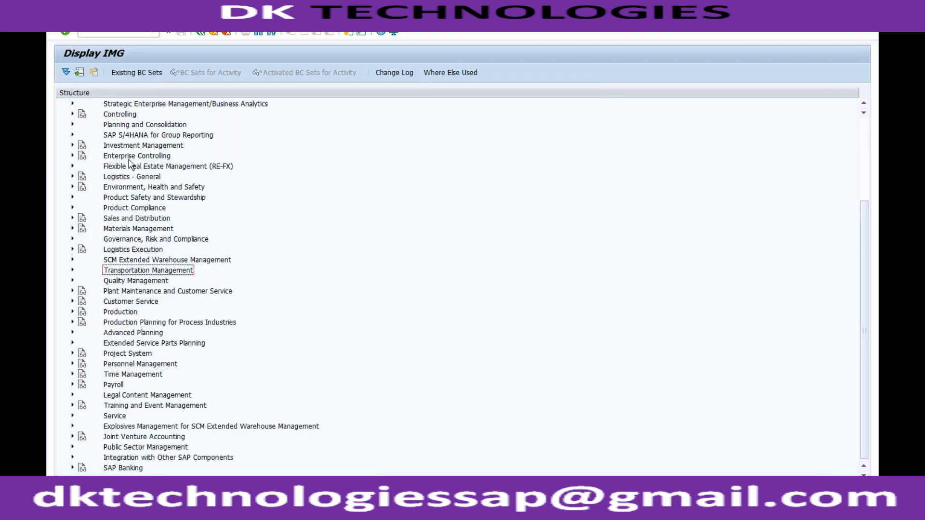
Check SALES_DOCUMENT's status in Manage Application Object Type Activation under Cross-Application Components, Output Control, and return to the IMG.
{"action": "left_click", "coordinate": [864, 139]}
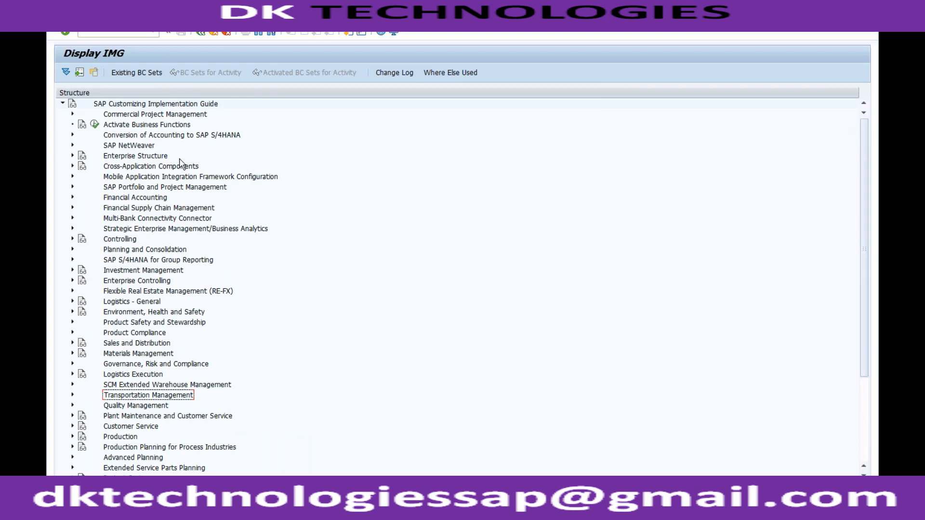
{"action": "left_click", "coordinate": [157, 168]}
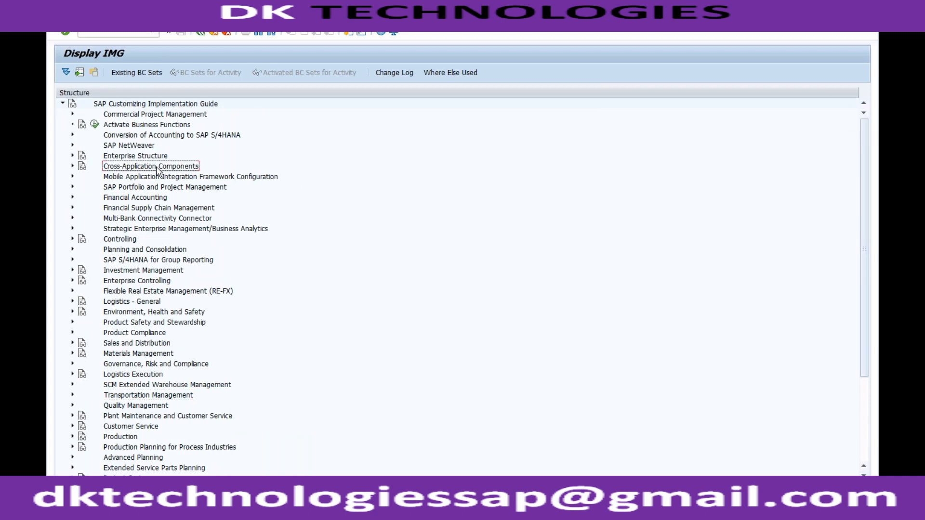
{"action": "left_click", "coordinate": [73, 167]}
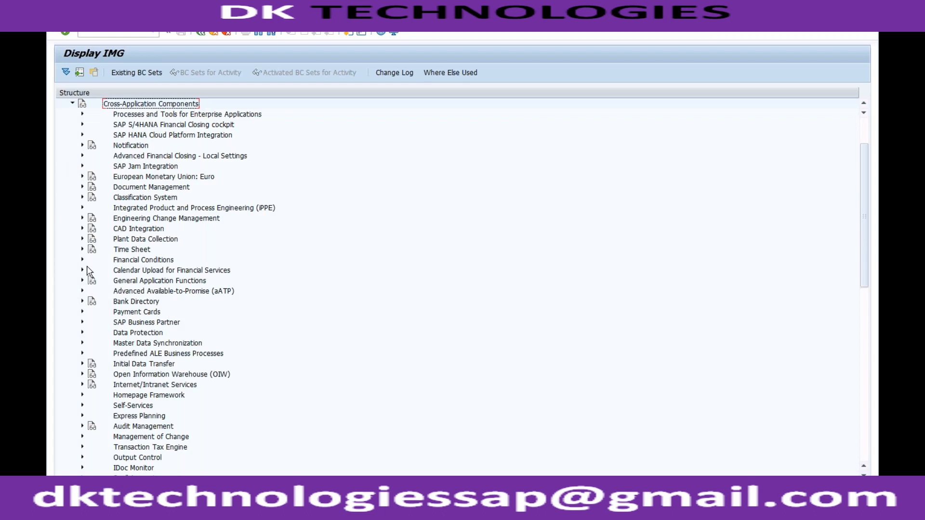
{"action": "left_click", "coordinate": [82, 458]}
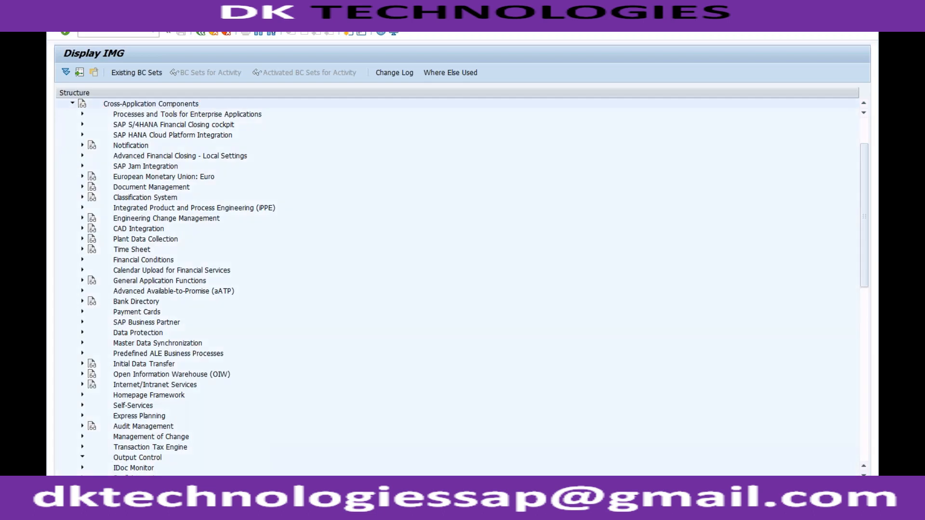
{"action": "left_click", "coordinate": [160, 417]}
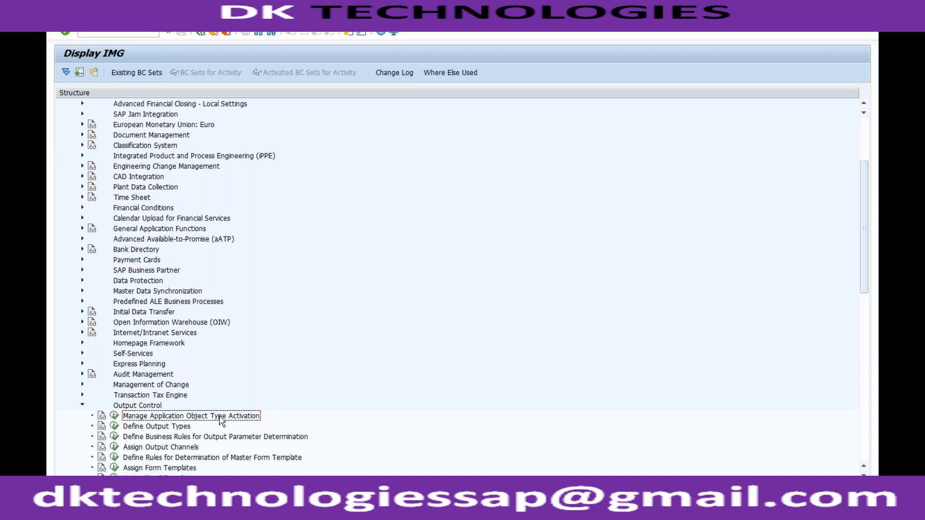
{"action": "left_click", "coordinate": [114, 416]}
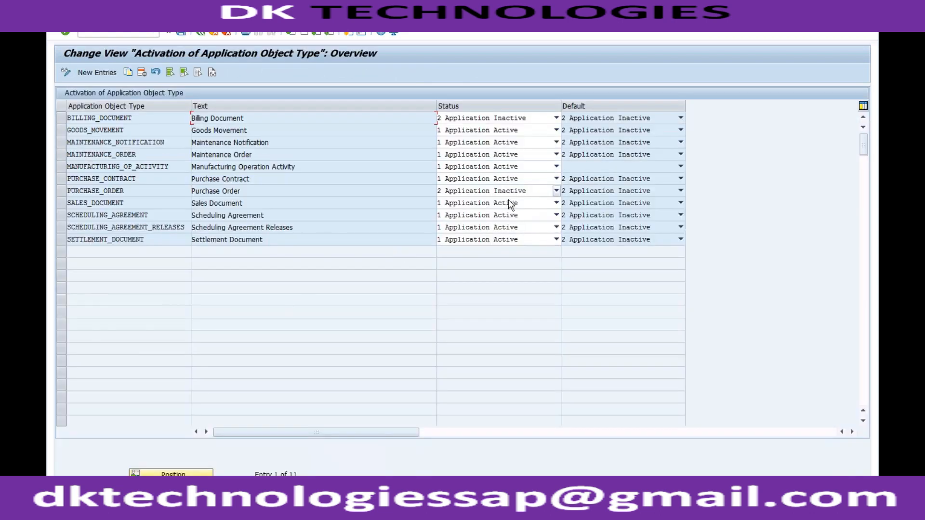
{"action": "left_click", "coordinate": [201, 34]}
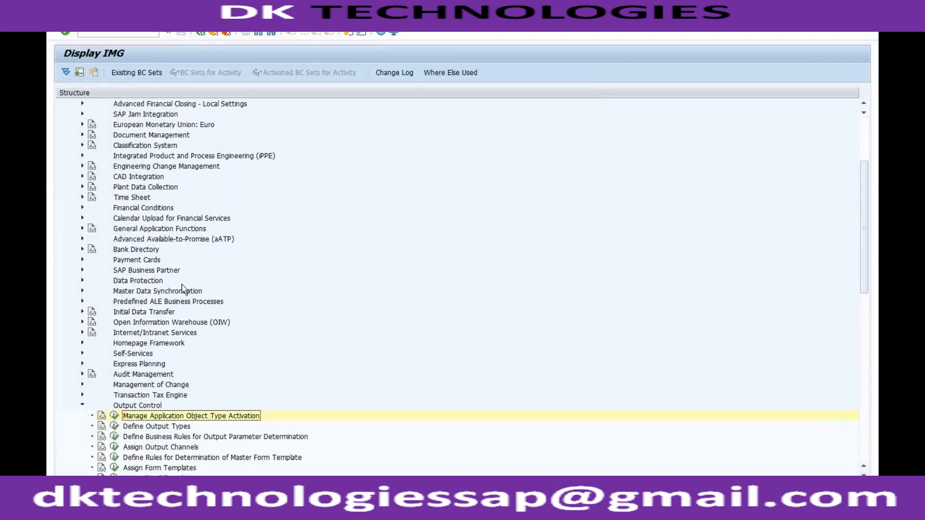
Open Define Output Types under Output Control, accepting the cross-client table notice.
{"action": "left_click", "coordinate": [163, 428]}
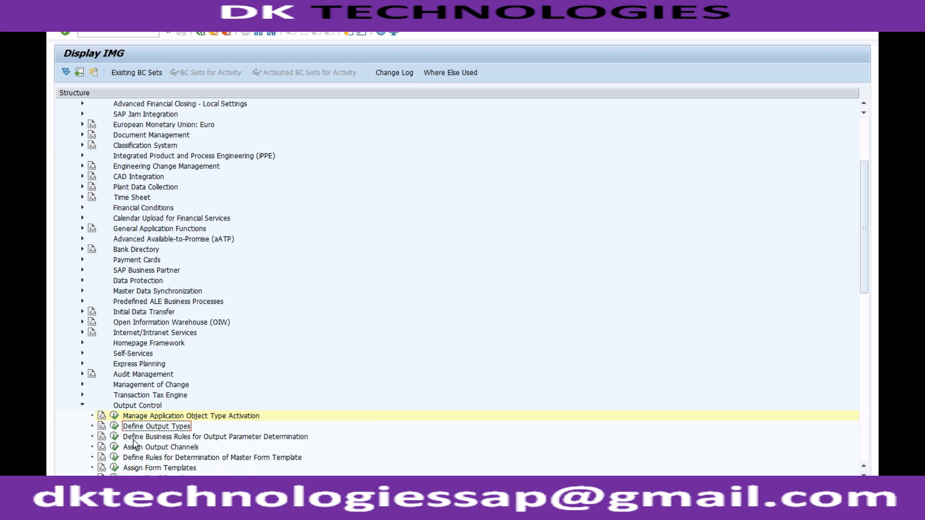
{"action": "left_click", "coordinate": [114, 426]}
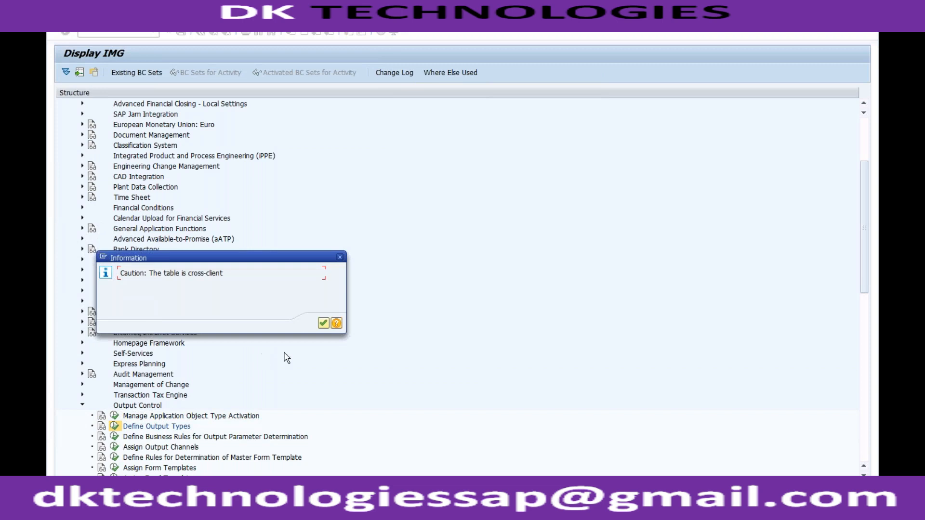
{"action": "left_click", "coordinate": [323, 322]}
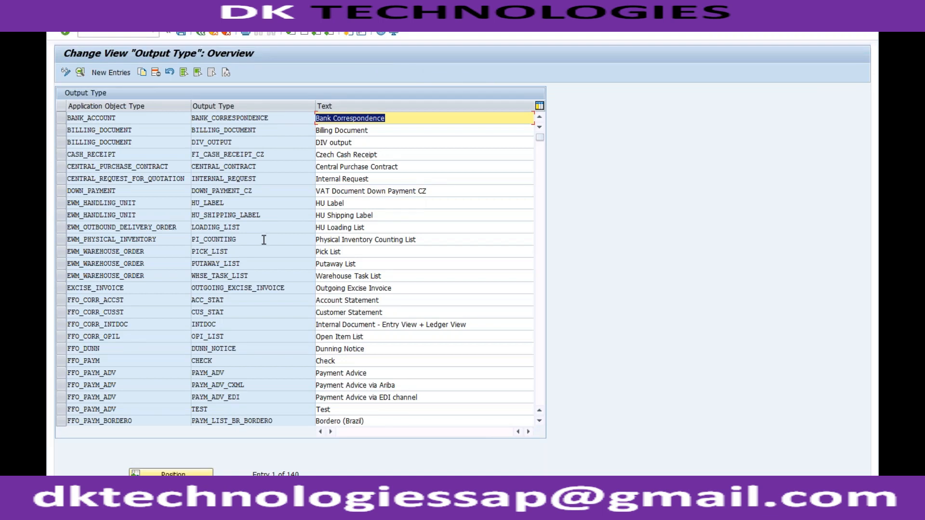
Switch back to the Create Quotation output session to check the output type used by the quotation.
{"action": "left_click", "coordinate": [192, 506]}
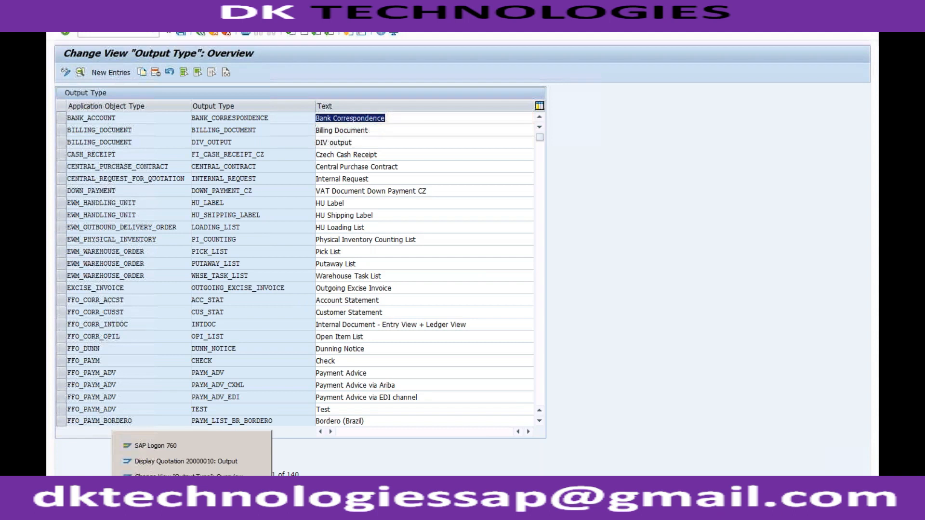
{"action": "left_click", "coordinate": [189, 477]}
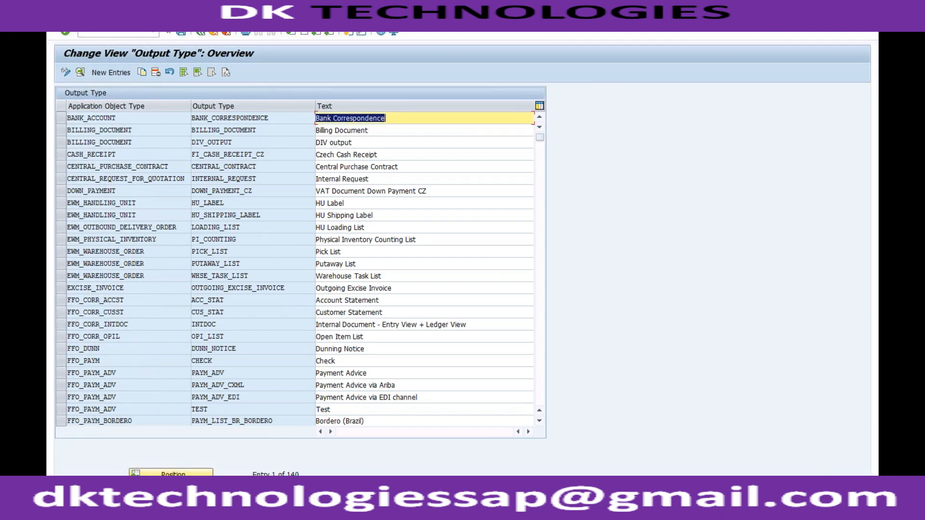
{"action": "left_click", "coordinate": [191, 506]}
{"action": "left_click", "coordinate": [188, 492]}
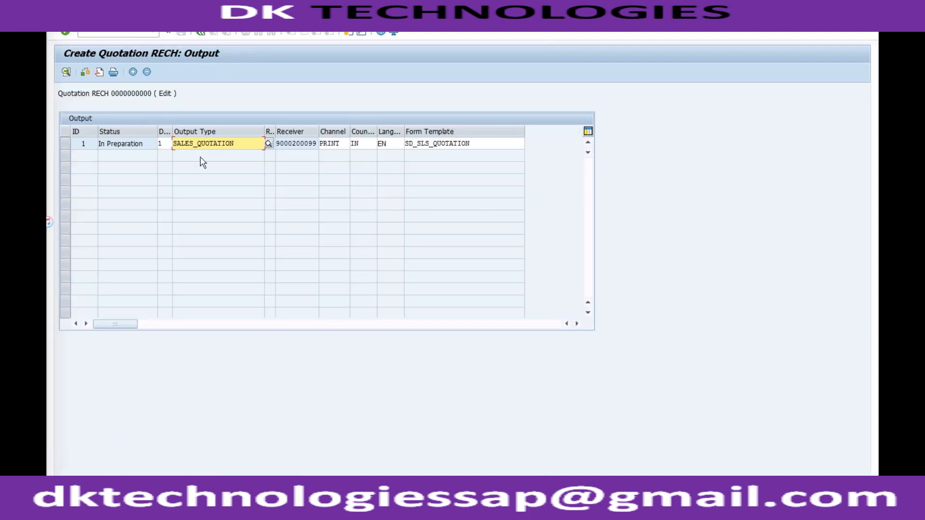
Copy the quotation's SALES_QUOTATION output type, switch to the Output Type overview, and position the list at application object type "sales".
{"action": "left_click_drag", "start_coordinate": [236, 144], "coordinate": [171, 147]}
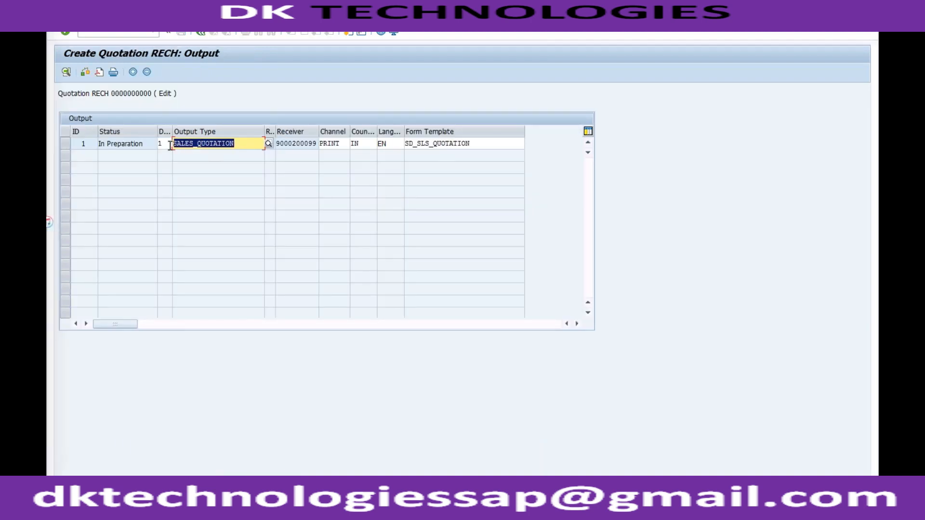
{"action": "key", "text": "ctrl+c"}
{"action": "left_click", "coordinate": [192, 506]}
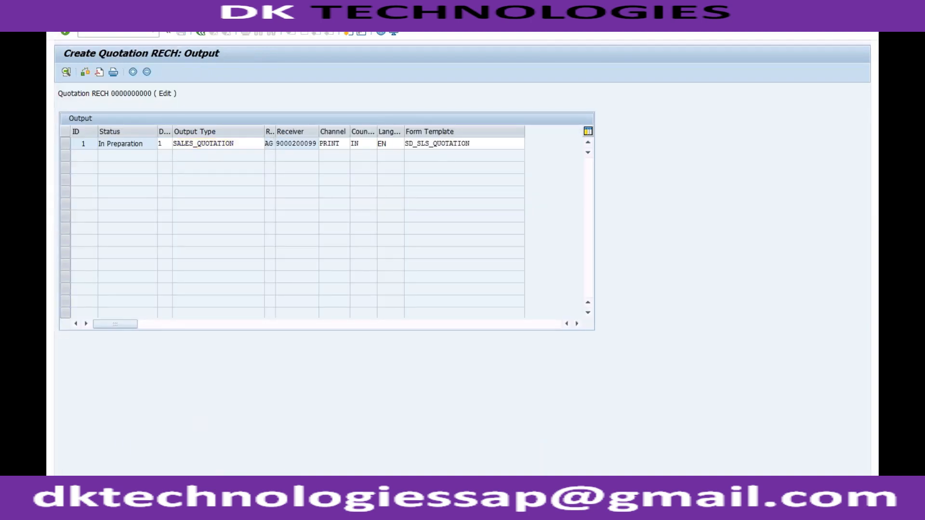
{"action": "left_click", "coordinate": [188, 476]}
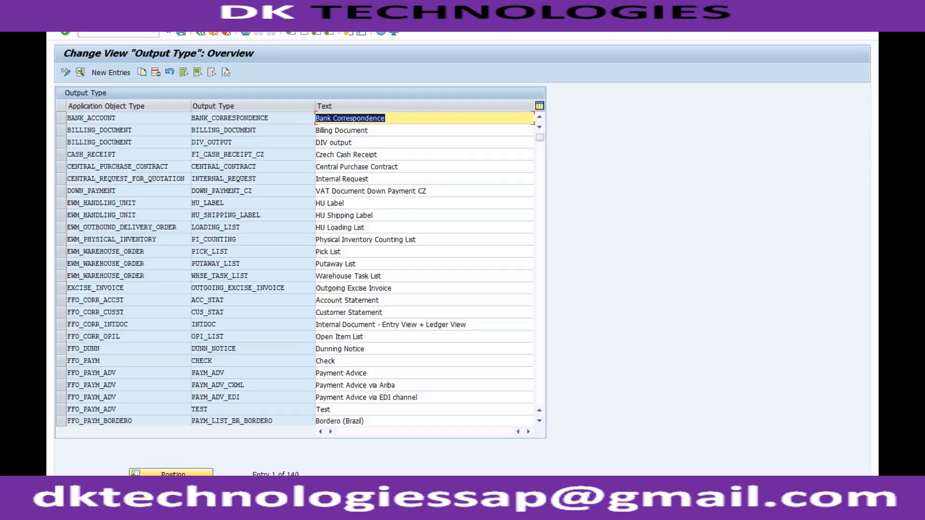
{"action": "left_click", "coordinate": [177, 474]}
{"action": "type", "text": "sales"}
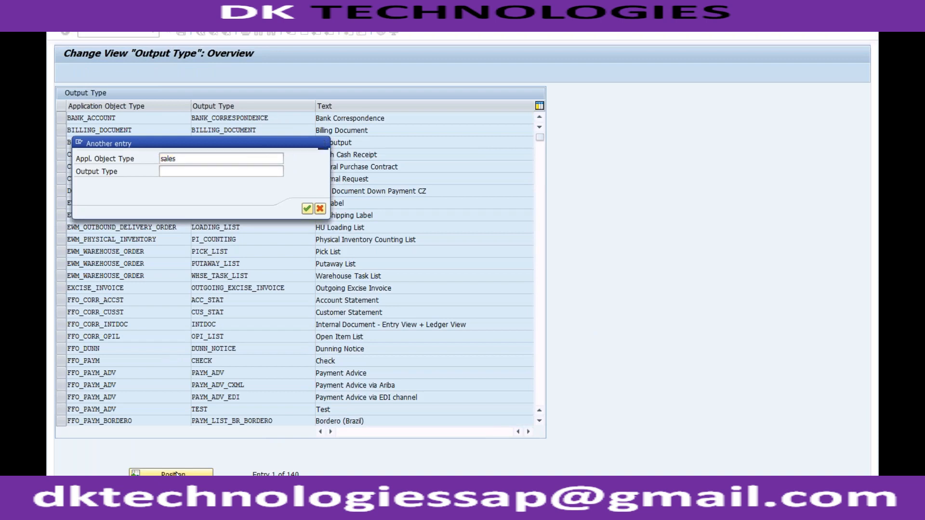
{"action": "key", "text": "Return"}
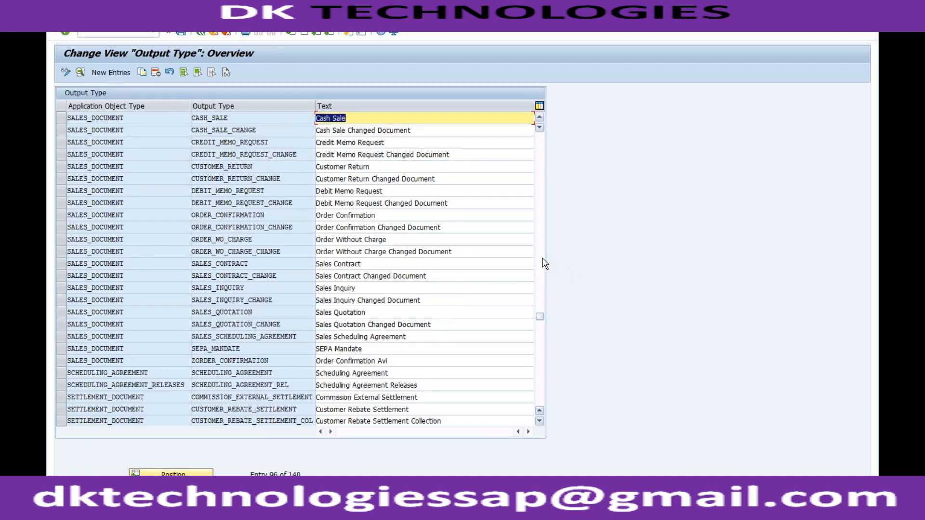
Review the application object types and their assigned output types throughout the Output Type overview.
{"action": "scroll", "coordinate": [544, 354], "scroll_direction": "down", "scroll_amount": 10}
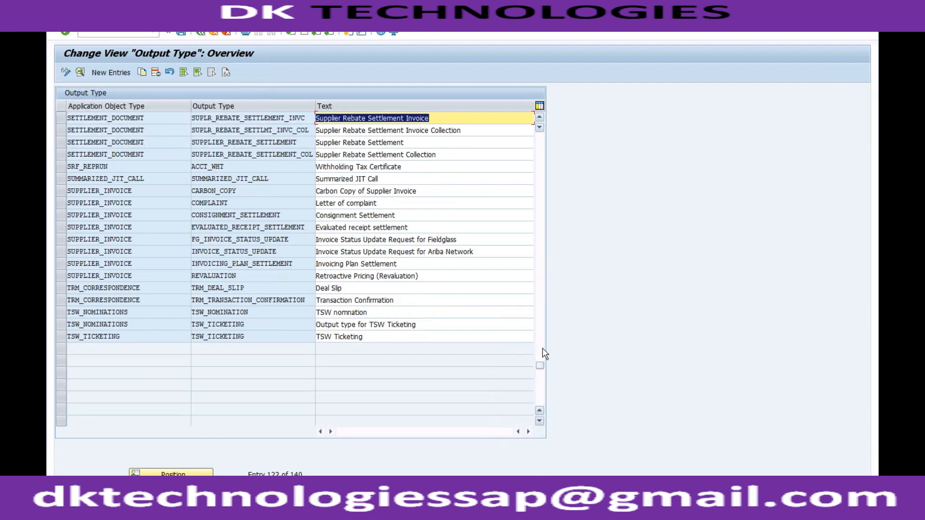
{"action": "left_click", "coordinate": [541, 287]}
{"action": "left_click", "coordinate": [542, 278]}
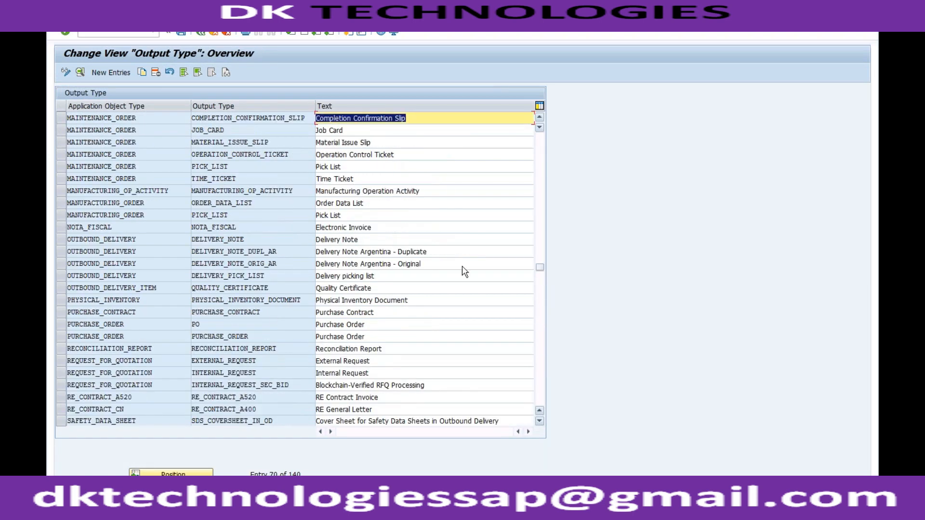
{"action": "left_click", "coordinate": [122, 77]}
{"action": "left_click", "coordinate": [147, 166]}
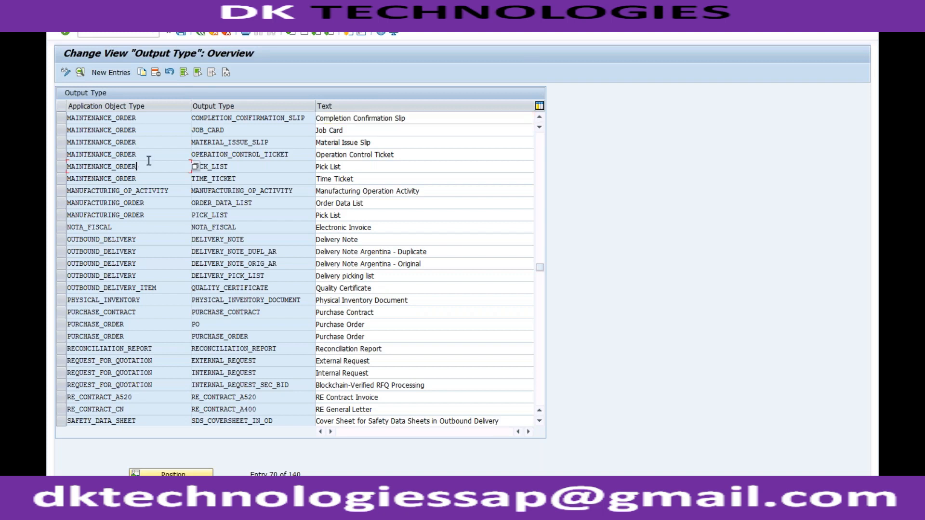
{"action": "left_click", "coordinate": [248, 147]}
{"action": "left_click", "coordinate": [539, 156]}
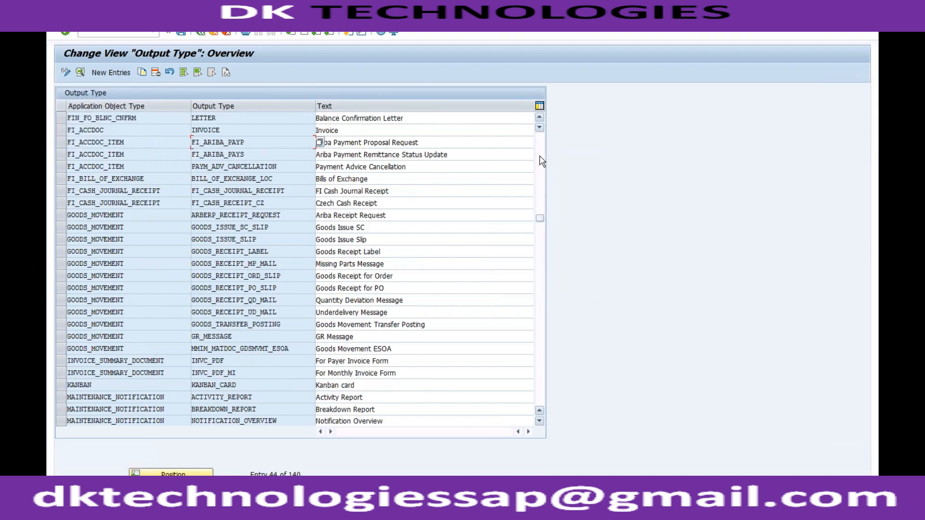
{"action": "left_click", "coordinate": [540, 159]}
{"action": "left_click", "coordinate": [540, 140]}
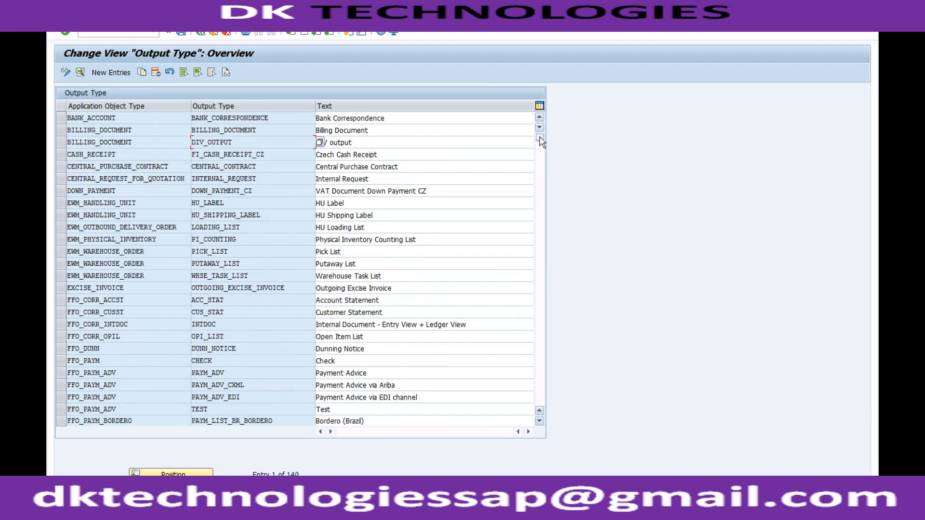
{"action": "left_click", "coordinate": [104, 74]}
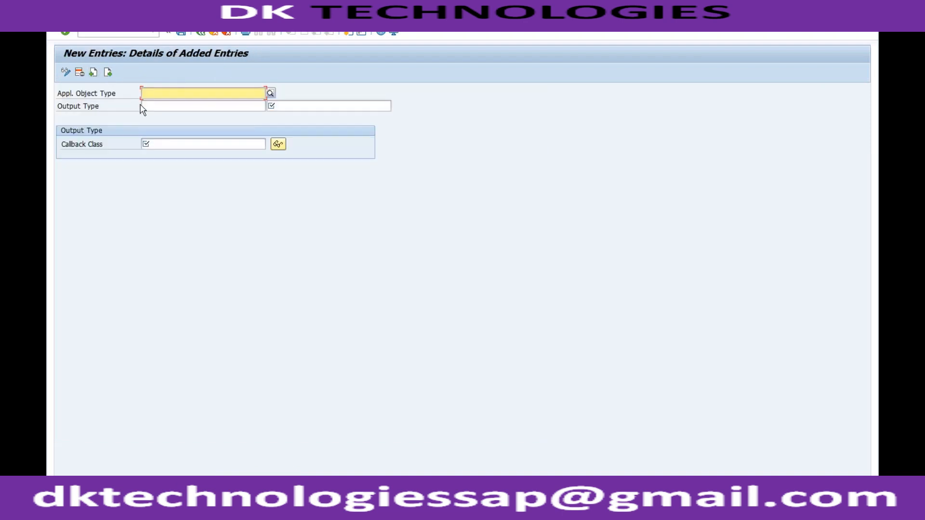
{"action": "left_click", "coordinate": [271, 93]}
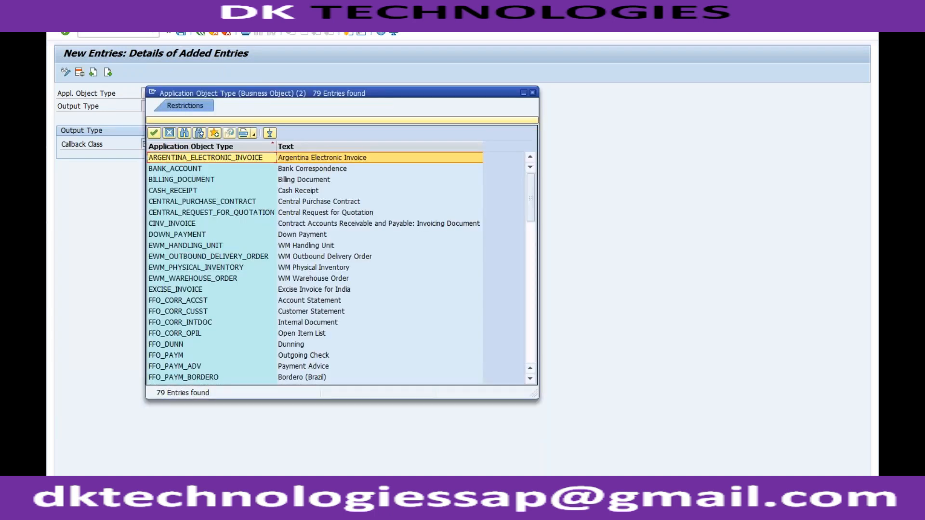
{"action": "left_click", "coordinate": [533, 258]}
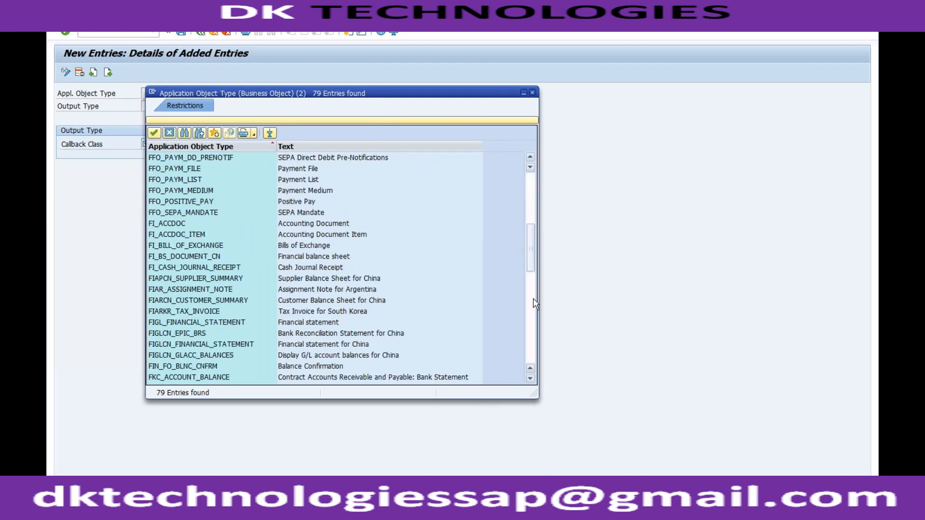
{"action": "left_click", "coordinate": [534, 298]}
{"action": "left_click", "coordinate": [534, 336]}
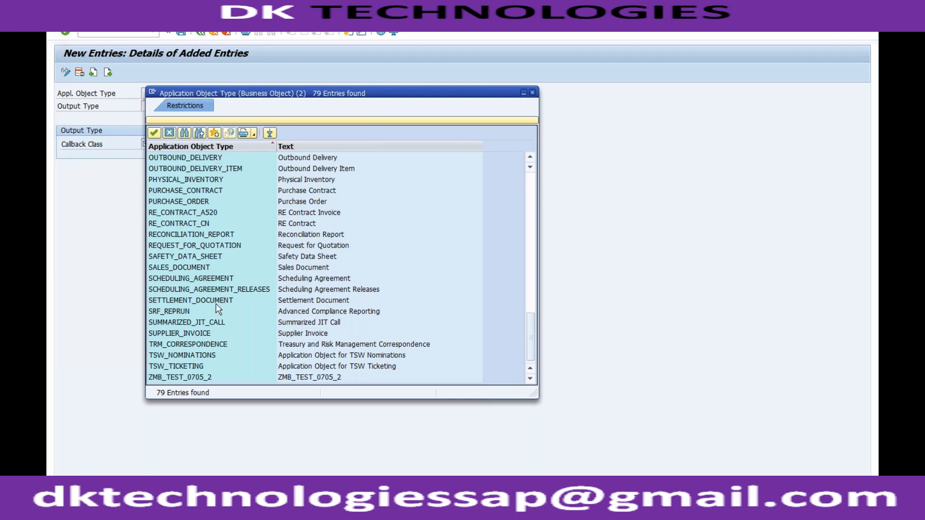
{"action": "double_click", "coordinate": [201, 269]}
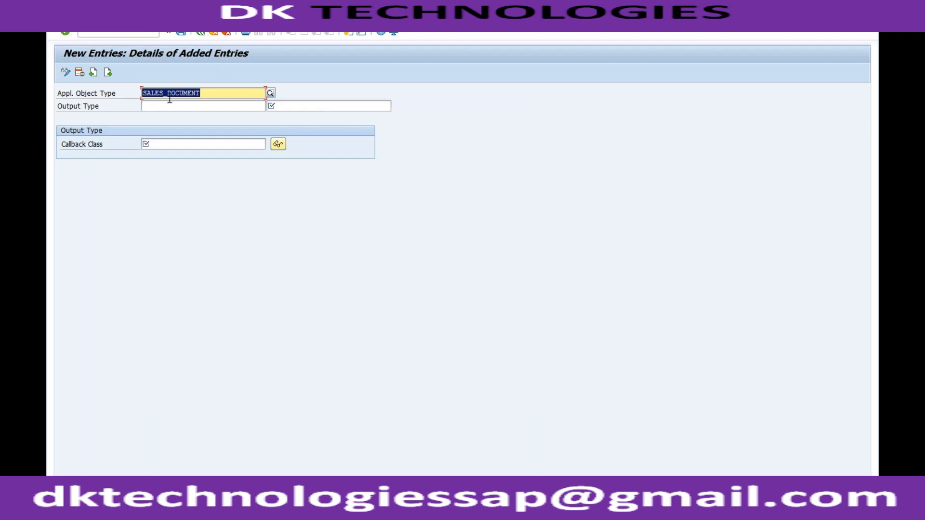
{"action": "left_click", "coordinate": [226, 33]}
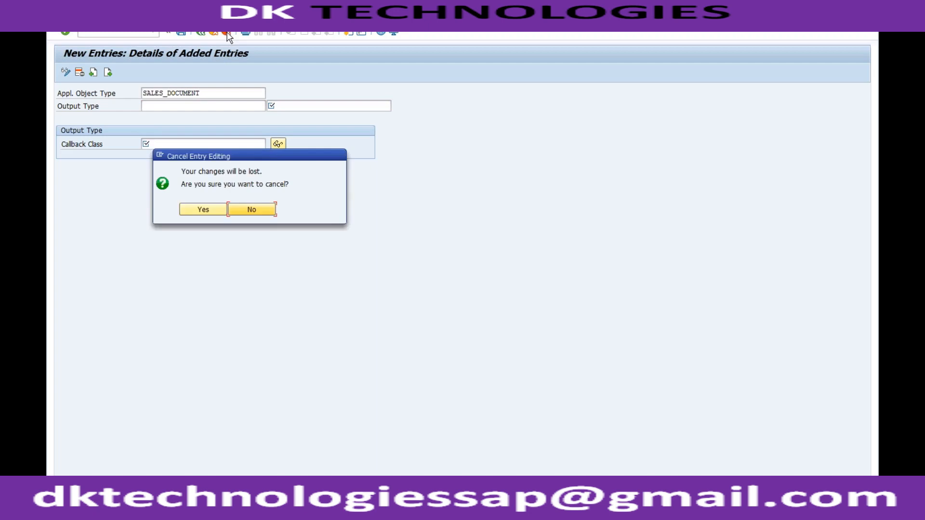
{"action": "left_click", "coordinate": [197, 212]}
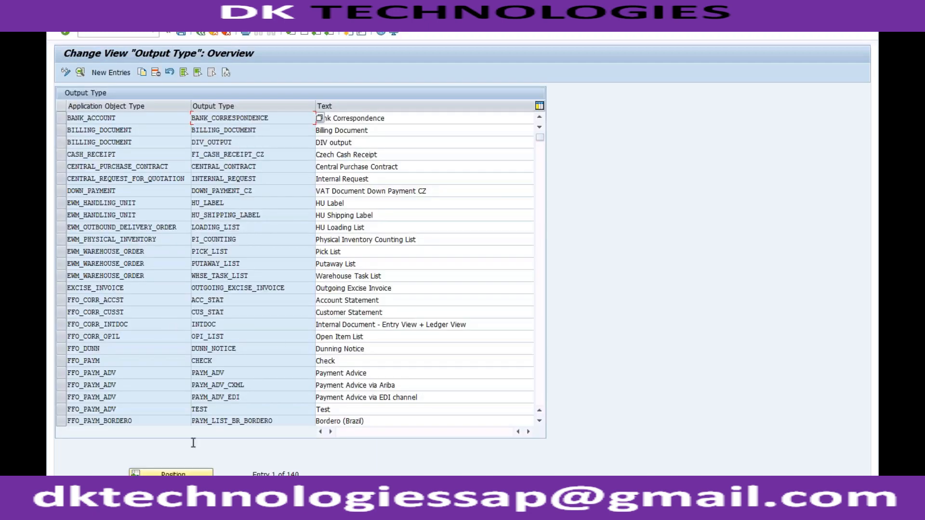
Position the output type list at "sales" and examine the SALES_QUOTATION and SALES_QUOTATION_CHANGE entries for SALES_DOCUMENT.
{"action": "left_click", "coordinate": [167, 473]}
{"action": "type", "text": "sales"}
{"action": "key", "text": "Return"}
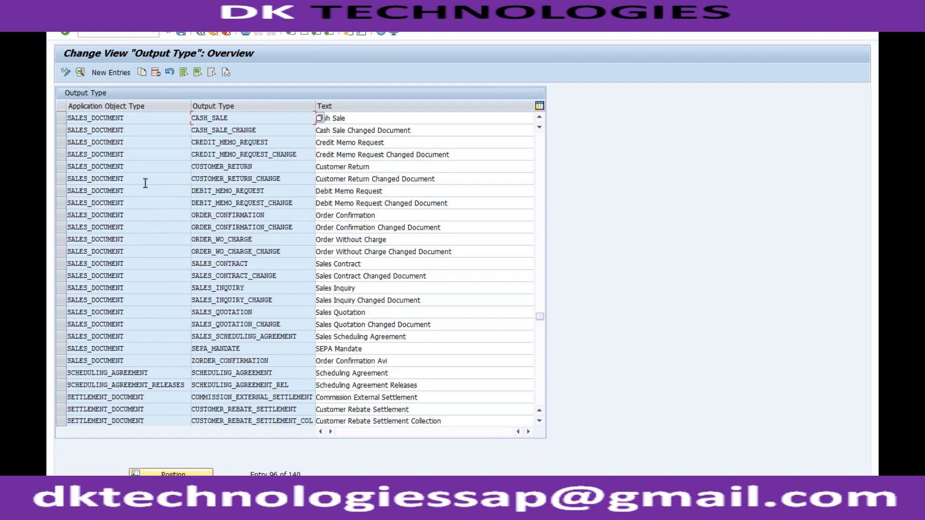
{"action": "left_click", "coordinate": [137, 314]}
{"action": "left_click", "coordinate": [266, 314]}
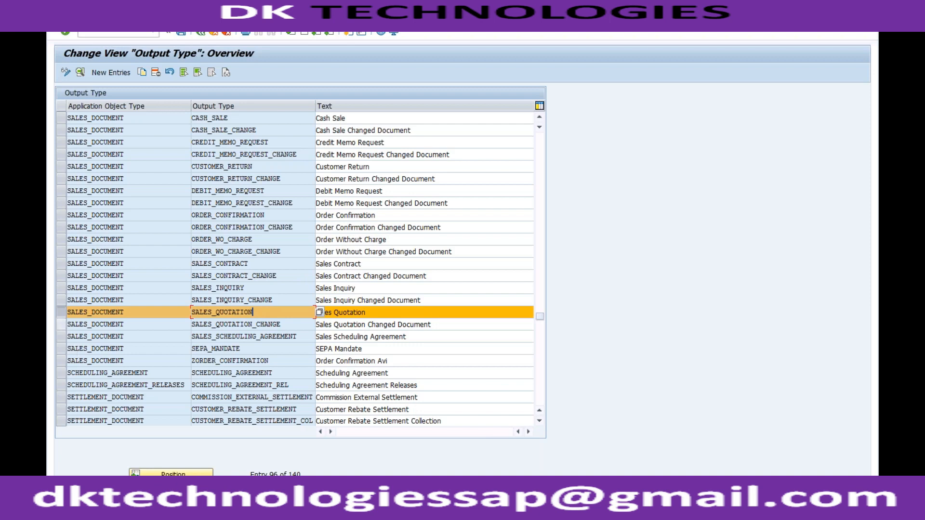
{"action": "left_click", "coordinate": [61, 324]}
{"action": "left_click", "coordinate": [252, 326]}
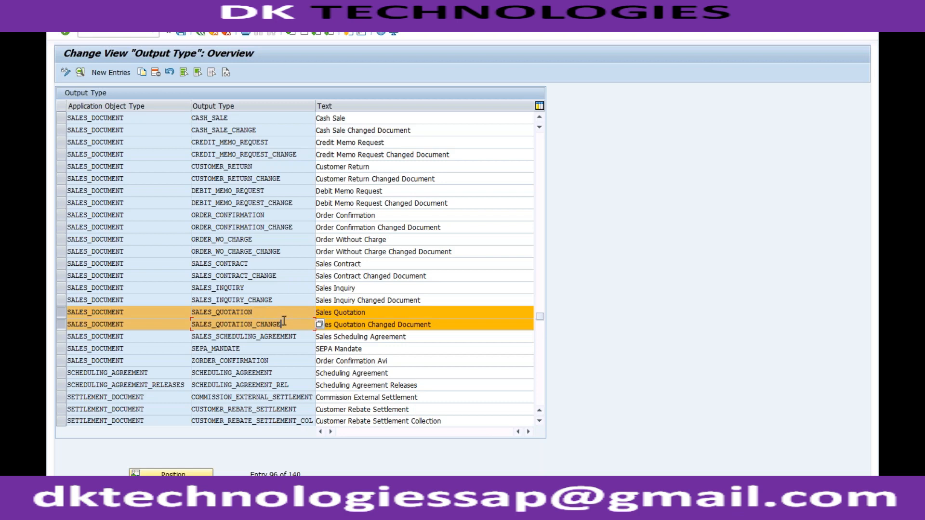
{"action": "left_click", "coordinate": [262, 311]}
{"action": "left_click", "coordinate": [281, 323]}
Return to the IMG, open Define Business Rules for Output Parameter Determination past the blocked-content notice, and select the page address.
{"action": "left_click", "coordinate": [202, 33]}
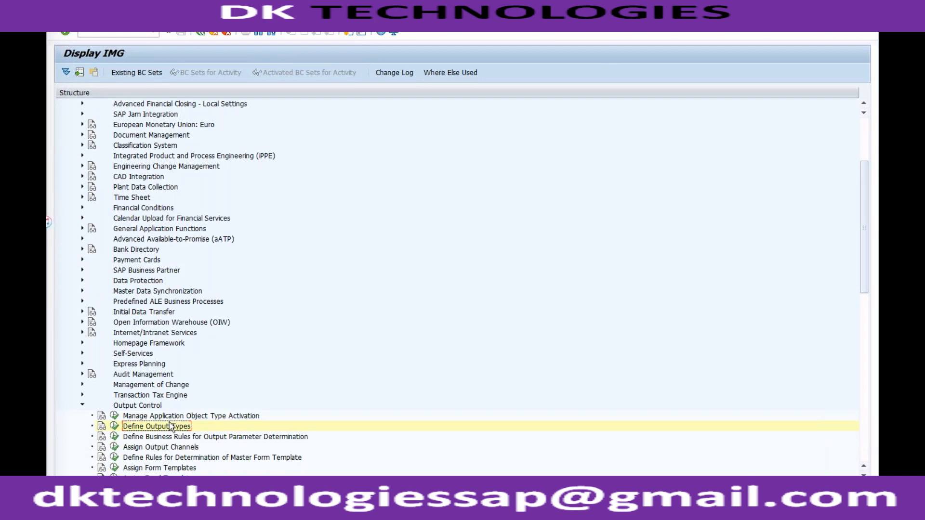
{"action": "left_click", "coordinate": [115, 437]}
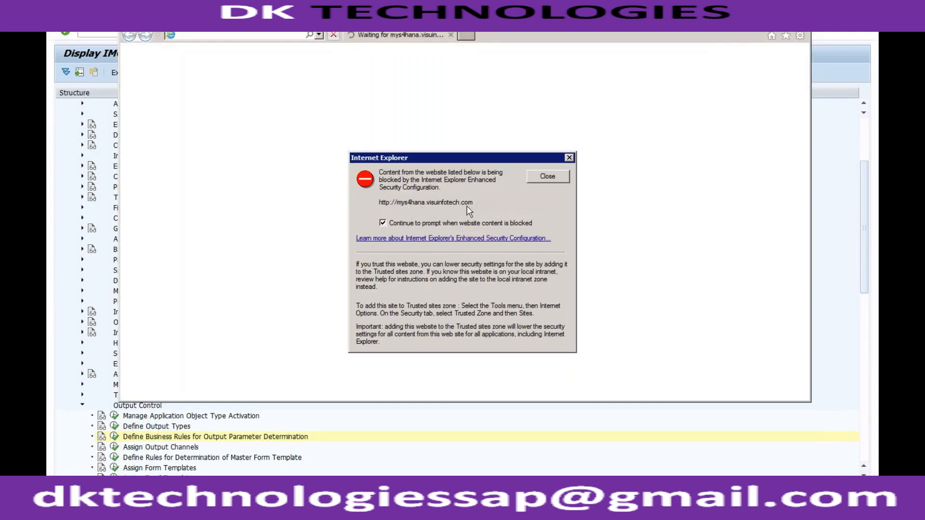
{"action": "left_click", "coordinate": [529, 176]}
{"action": "left_click", "coordinate": [264, 37]}
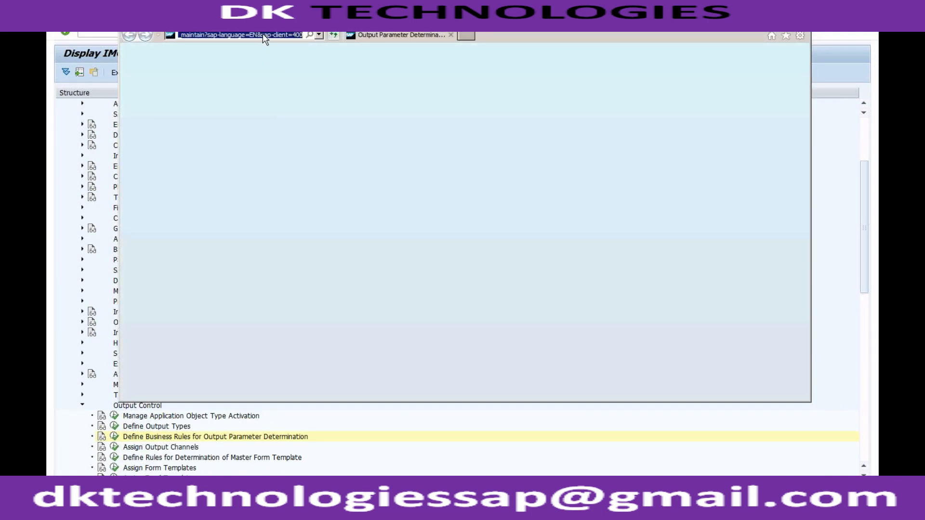